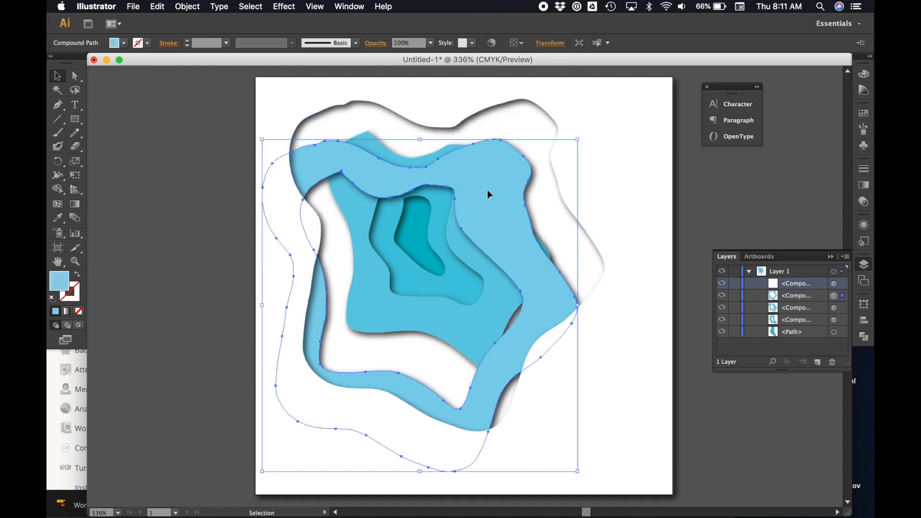
Move the white and light blue cut-out layers aside to reveal the stacking, and undo the moves
{"action": "key", "text": "super+z"}
{"action": "left_click", "coordinate": [623, 239]}
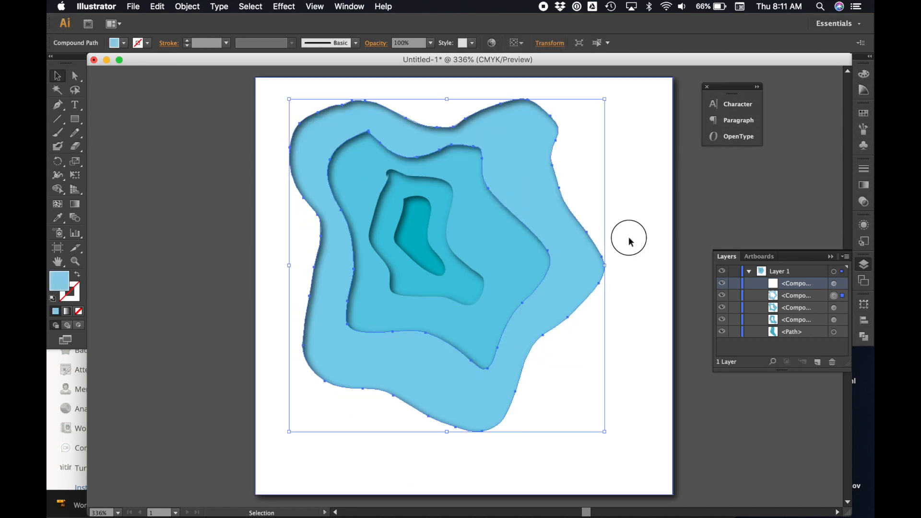
{"action": "left_click_drag", "start_coordinate": [623, 239], "coordinate": [818, 253]}
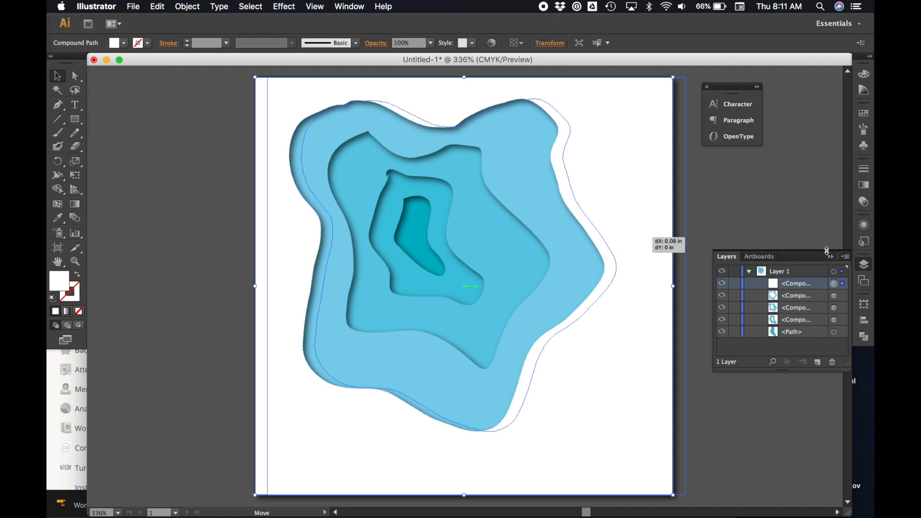
{"action": "left_click_drag", "start_coordinate": [277, 95], "coordinate": [663, 168]}
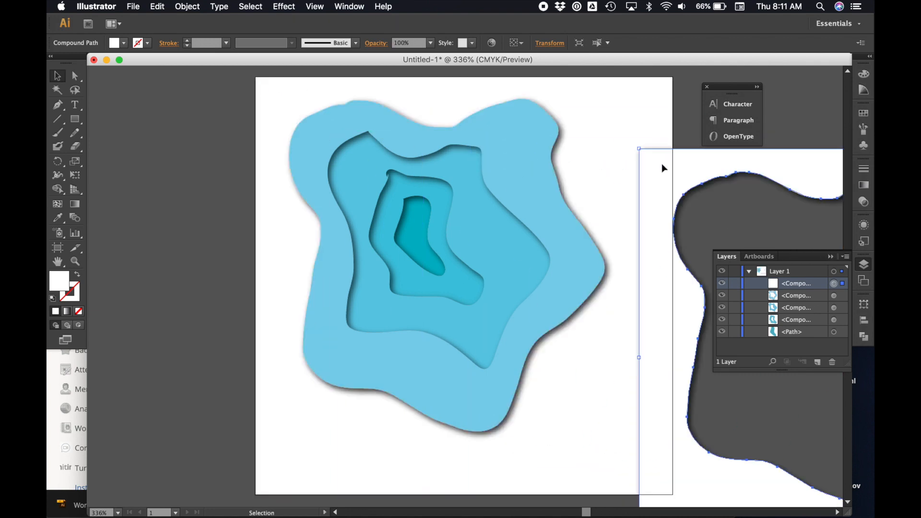
{"action": "left_click_drag", "start_coordinate": [335, 152], "coordinate": [632, 222]}
{"action": "key", "text": "super+z"}
{"action": "key", "text": "super+z"}
{"action": "key", "text": "super+z"}
{"action": "key", "text": "super+z"}
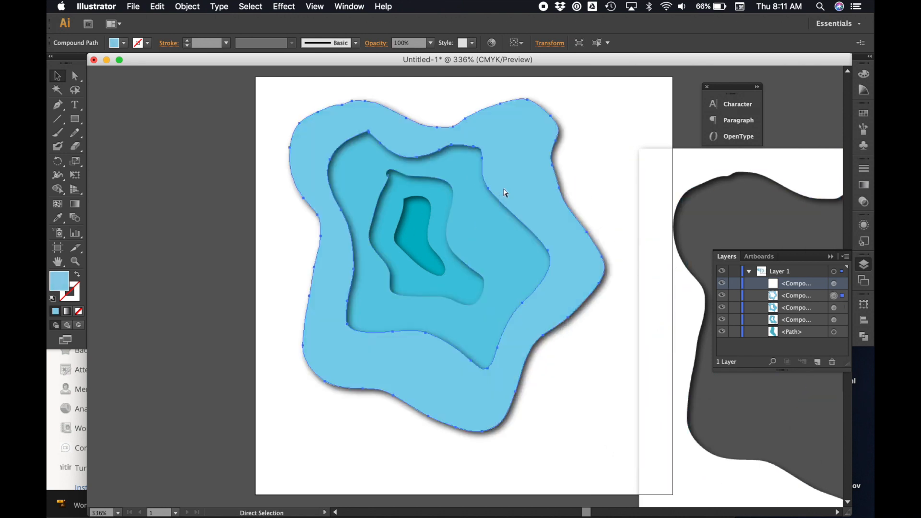
{"action": "left_click", "coordinate": [228, 221]}
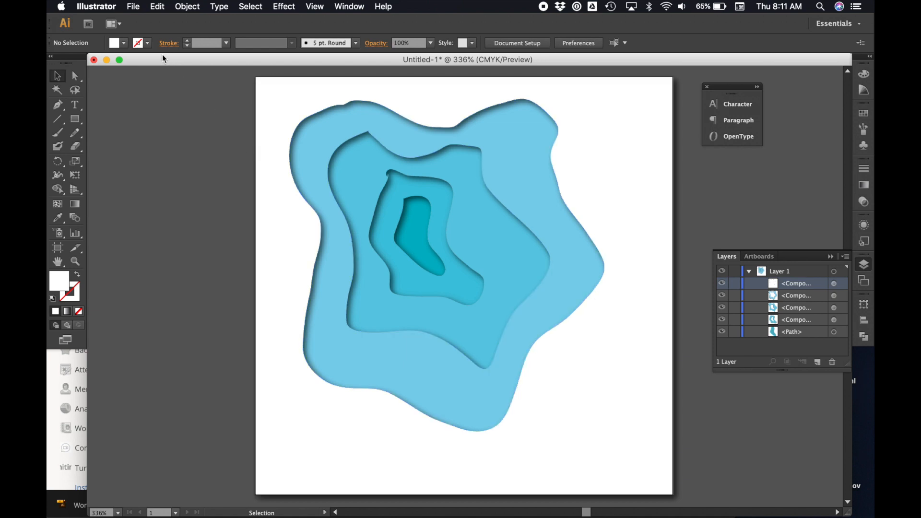
Create a new CMYK document with one 3 × 3 in artboard
{"action": "left_click", "coordinate": [134, 7]}
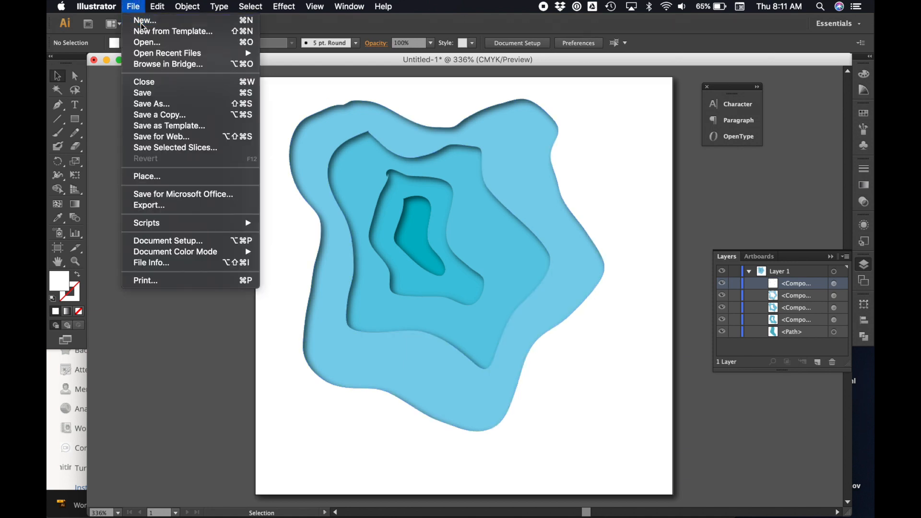
{"action": "left_click", "coordinate": [141, 21]}
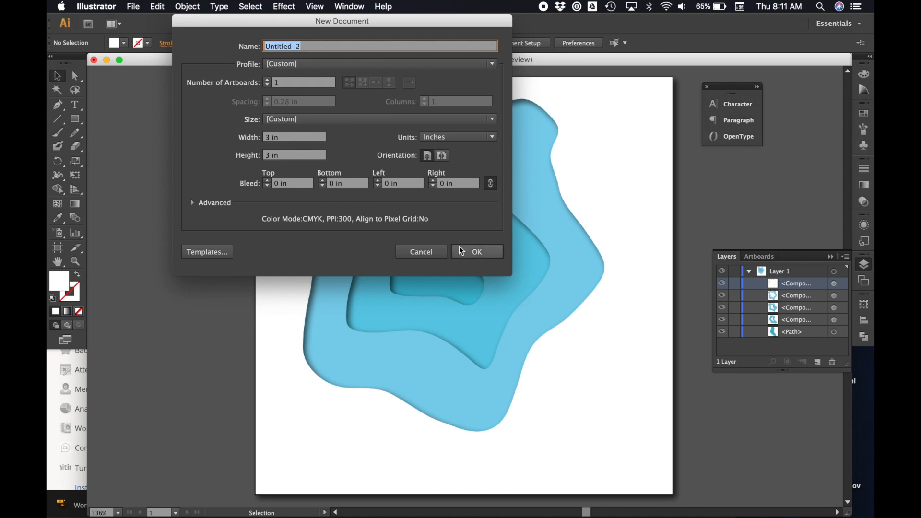
{"action": "left_click", "coordinate": [472, 253]}
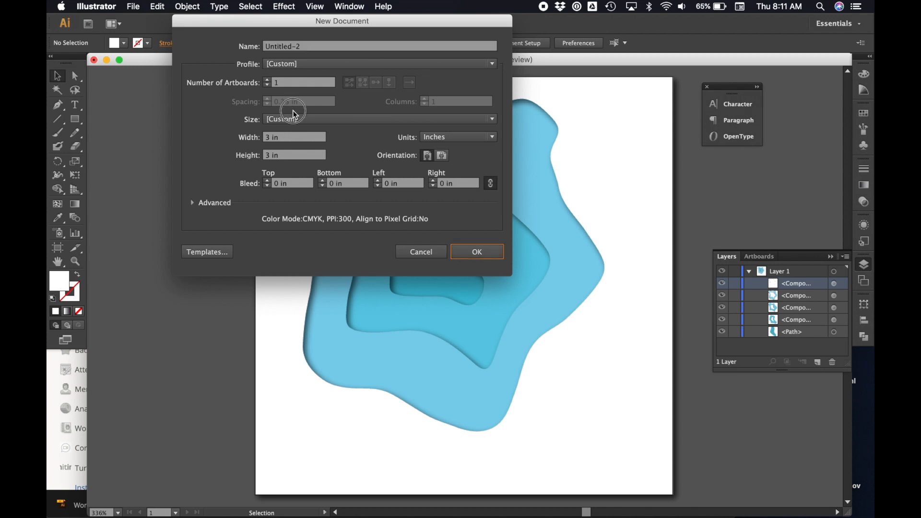
{"action": "left_click", "coordinate": [493, 253]}
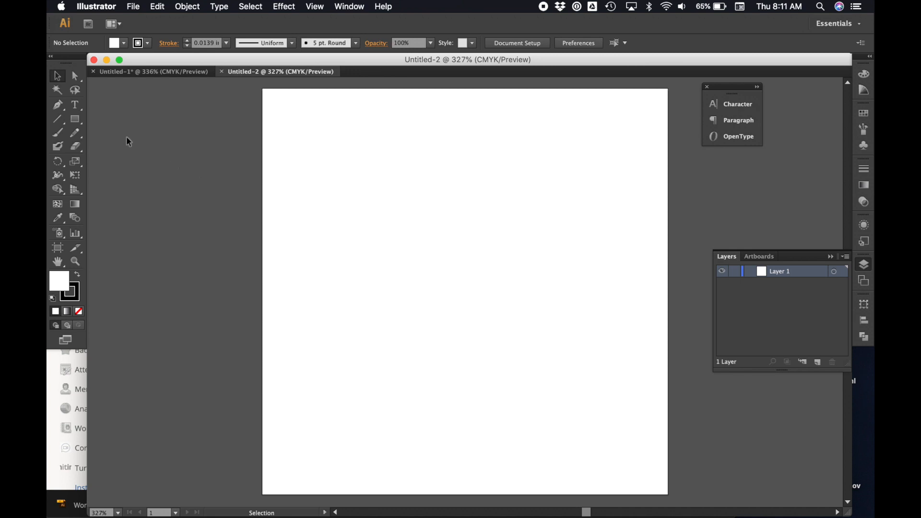
Draw a rectangle covering the whole artboard with no fill and no stroke
{"action": "left_click", "coordinate": [76, 120]}
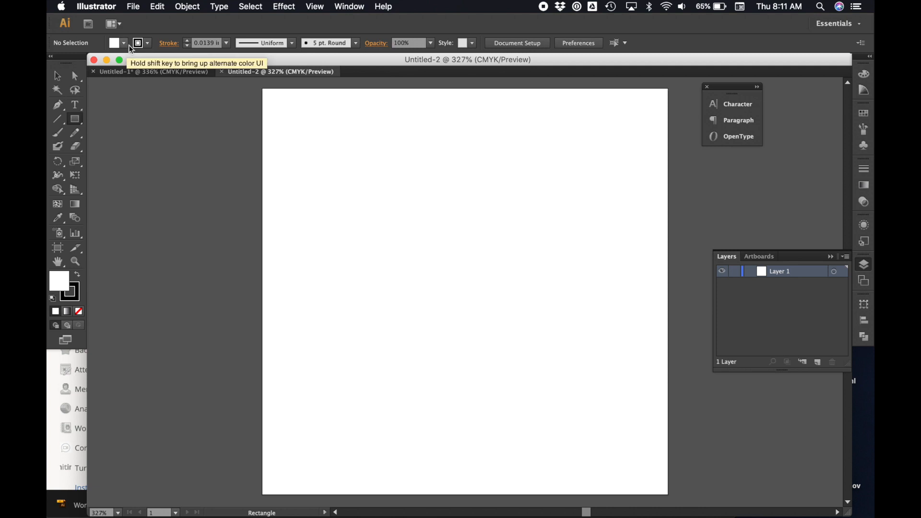
{"action": "left_click", "coordinate": [148, 43]}
{"action": "left_click", "coordinate": [54, 63]}
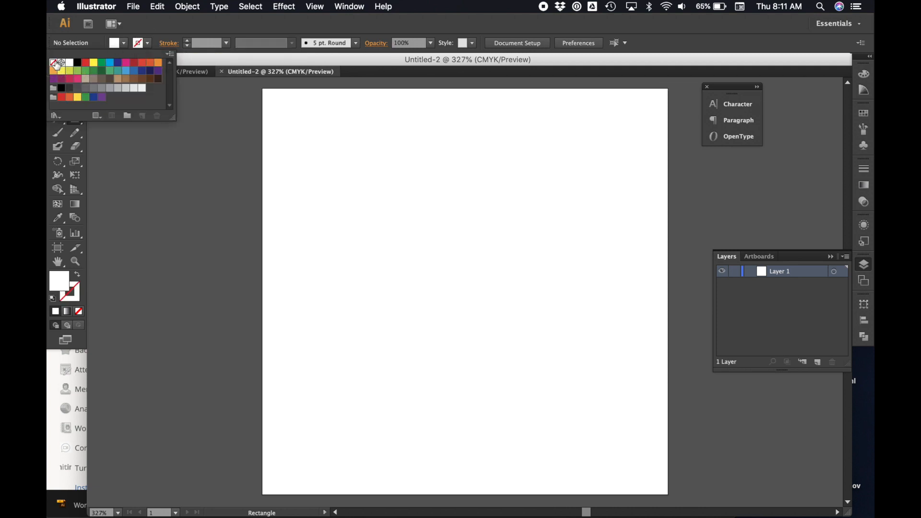
{"action": "left_click", "coordinate": [125, 44]}
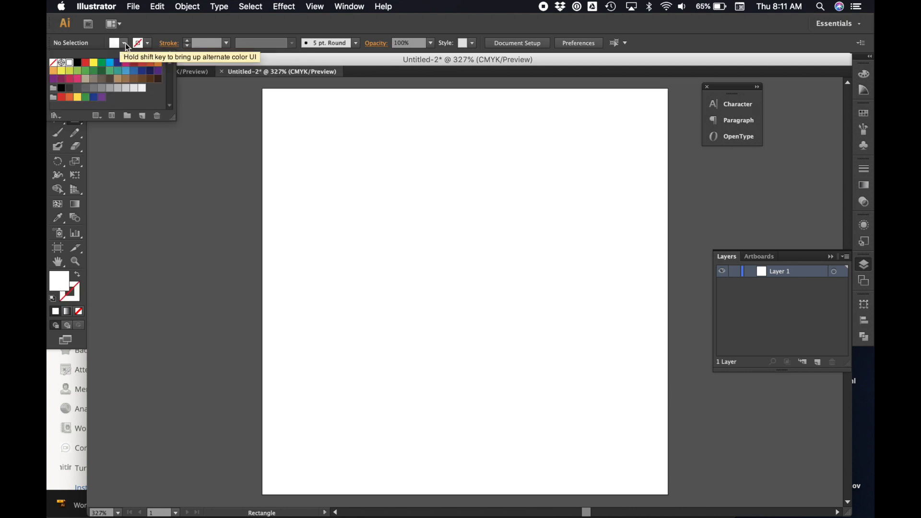
{"action": "left_click", "coordinate": [53, 63]}
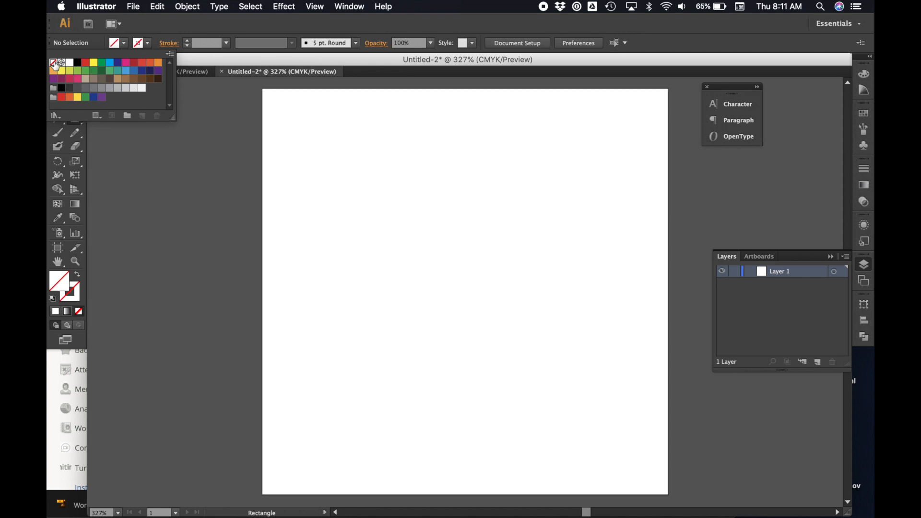
{"action": "left_click", "coordinate": [266, 90]}
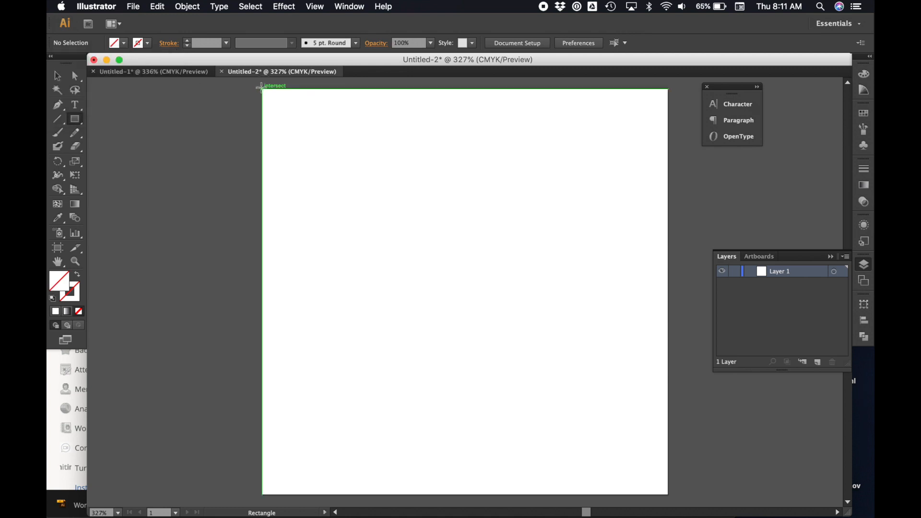
{"action": "left_click", "coordinate": [261, 88]}
{"action": "left_click_drag", "start_coordinate": [261, 88], "coordinate": [667, 494]}
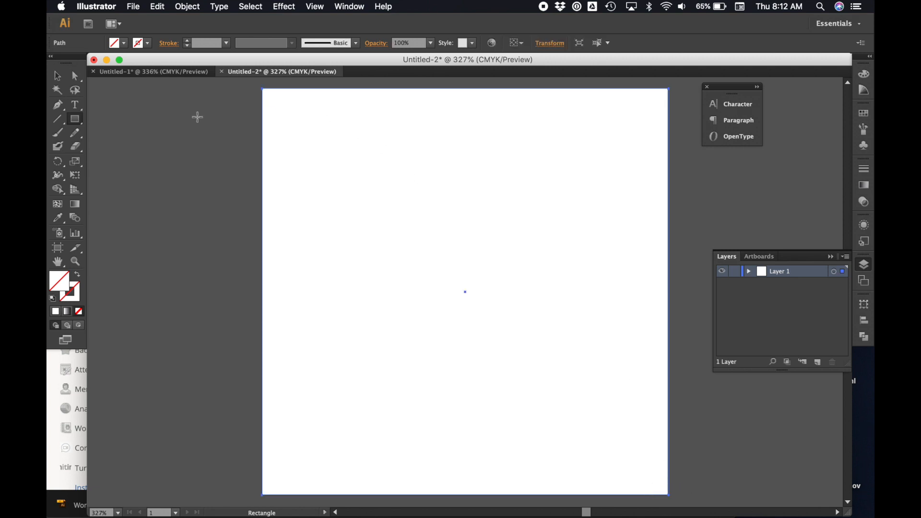
Draw four nested, closed wavy shapes freehand with the Pencil tool, from a large outer outline to a small inner one
{"action": "left_click", "coordinate": [76, 135]}
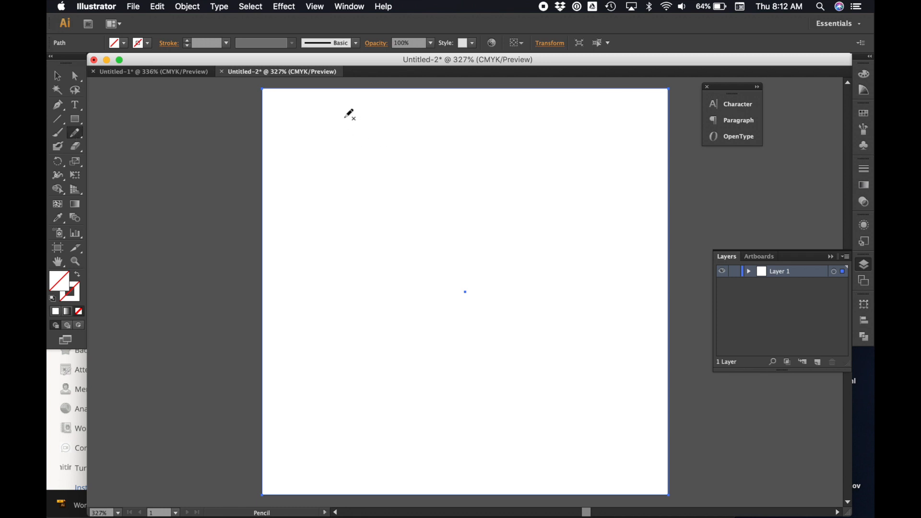
{"action": "mouse_move", "coordinate": [335, 112]}
{"action": "left_mouse_down"}
{"action": "mouse_move", "coordinate": [292, 147]}
{"action": "mouse_move", "coordinate": [279, 187]}
{"action": "mouse_move", "coordinate": [283, 223]}
{"action": "mouse_move", "coordinate": [331, 294]}
{"action": "mouse_move", "coordinate": [333, 388]}
{"action": "left_mouse_up"}
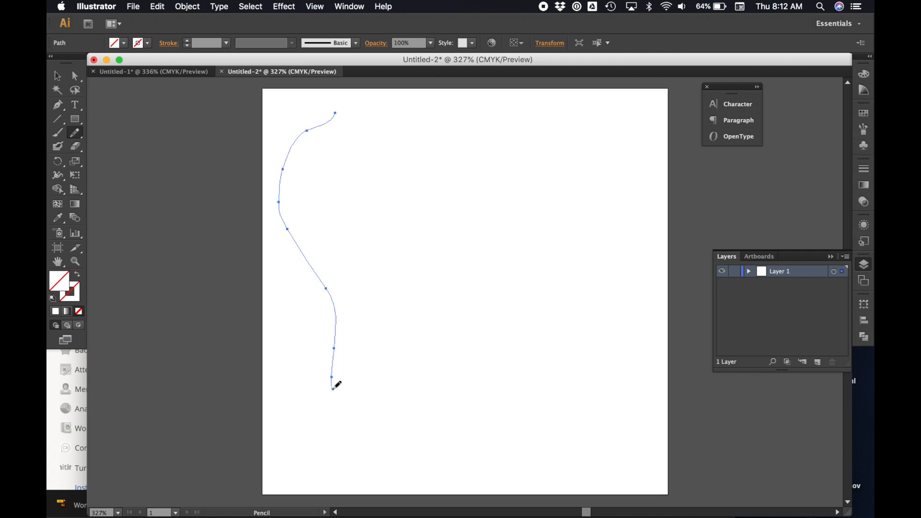
{"action": "key", "text": "cmd+z"}
{"action": "mouse_move", "coordinate": [339, 109]}
{"action": "left_mouse_down"}
{"action": "mouse_move", "coordinate": [311, 125]}
{"action": "mouse_move", "coordinate": [299, 157]}
{"action": "mouse_move", "coordinate": [325, 250]}
{"action": "mouse_move", "coordinate": [297, 355]}
{"action": "mouse_move", "coordinate": [301, 394]}
{"action": "mouse_move", "coordinate": [331, 422]}
{"action": "mouse_move", "coordinate": [418, 416]}
{"action": "mouse_move", "coordinate": [481, 445]}
{"action": "mouse_move", "coordinate": [532, 435]}
{"action": "mouse_move", "coordinate": [543, 401]}
{"action": "mouse_move", "coordinate": [536, 351]}
{"action": "mouse_move", "coordinate": [551, 313]}
{"action": "mouse_move", "coordinate": [595, 285]}
{"action": "mouse_move", "coordinate": [613, 255]}
{"action": "mouse_move", "coordinate": [599, 221]}
{"action": "mouse_move", "coordinate": [559, 201]}
{"action": "mouse_move", "coordinate": [520, 158]}
{"action": "mouse_move", "coordinate": [440, 174]}
{"action": "mouse_move", "coordinate": [396, 125]}
{"action": "mouse_move", "coordinate": [342, 107]}
{"action": "left_mouse_up"}
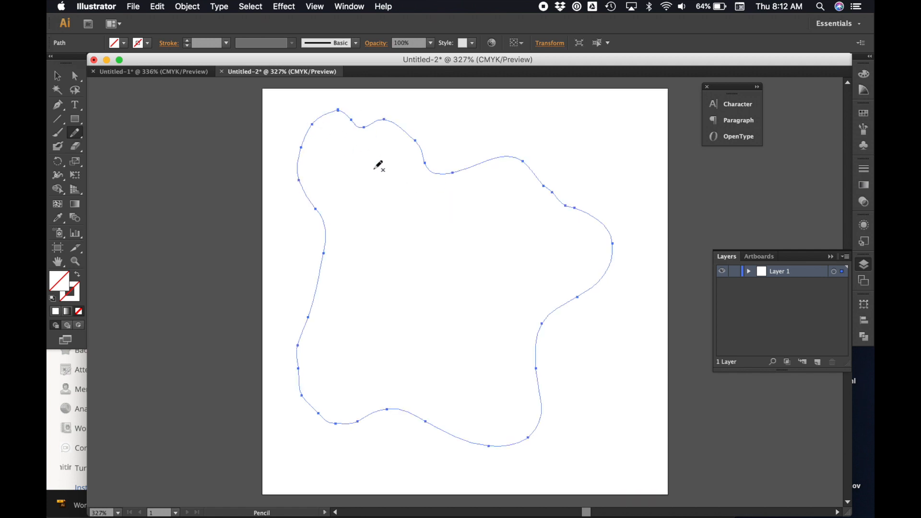
{"action": "mouse_move", "coordinate": [372, 163]}
{"action": "left_mouse_down"}
{"action": "mouse_move", "coordinate": [336, 180]}
{"action": "mouse_move", "coordinate": [352, 246]}
{"action": "mouse_move", "coordinate": [324, 349]}
{"action": "mouse_move", "coordinate": [330, 379]}
{"action": "mouse_move", "coordinate": [432, 361]}
{"action": "mouse_move", "coordinate": [496, 376]}
{"action": "mouse_move", "coordinate": [507, 345]}
{"action": "mouse_move", "coordinate": [491, 271]}
{"action": "mouse_move", "coordinate": [520, 236]}
{"action": "mouse_move", "coordinate": [513, 215]}
{"action": "mouse_move", "coordinate": [496, 204]}
{"action": "mouse_move", "coordinate": [433, 201]}
{"action": "mouse_move", "coordinate": [411, 190]}
{"action": "mouse_move", "coordinate": [394, 160]}
{"action": "mouse_move", "coordinate": [375, 163]}
{"action": "mouse_move", "coordinate": [379, 251]}
{"action": "mouse_move", "coordinate": [355, 342]}
{"action": "mouse_move", "coordinate": [372, 347]}
{"action": "mouse_move", "coordinate": [413, 318]}
{"action": "mouse_move", "coordinate": [443, 319]}
{"action": "mouse_move", "coordinate": [456, 294]}
{"action": "mouse_move", "coordinate": [459, 272]}
{"action": "mouse_move", "coordinate": [431, 258]}
{"action": "mouse_move", "coordinate": [418, 220]}
{"action": "mouse_move", "coordinate": [370, 186]}
{"action": "left_mouse_up"}
{"action": "mouse_move", "coordinate": [396, 229]}
{"action": "left_mouse_down"}
{"action": "mouse_move", "coordinate": [378, 300]}
{"action": "mouse_move", "coordinate": [386, 312]}
{"action": "mouse_move", "coordinate": [399, 296]}
{"action": "mouse_move", "coordinate": [436, 290]}
{"action": "mouse_move", "coordinate": [396, 229]}
{"action": "left_mouse_up"}
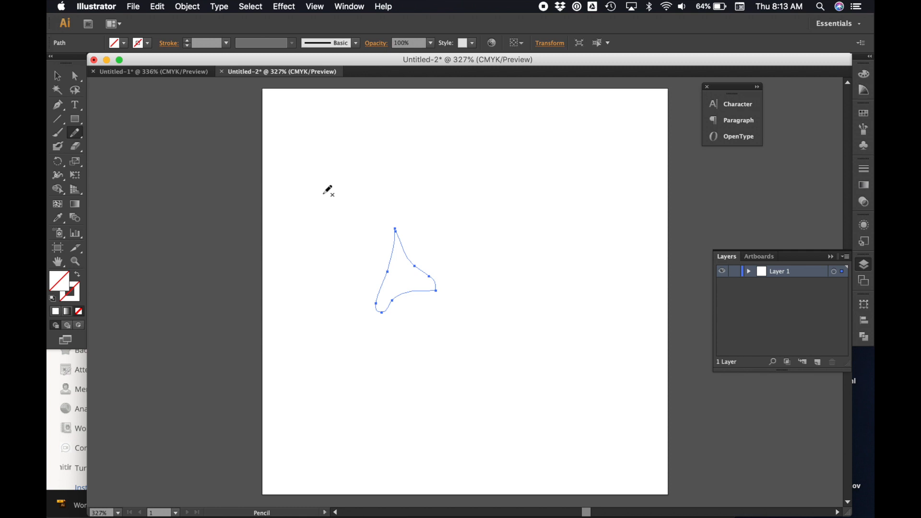
Select the second-largest freehand outline with the Selection tool to check it
{"action": "left_click", "coordinate": [57, 76]}
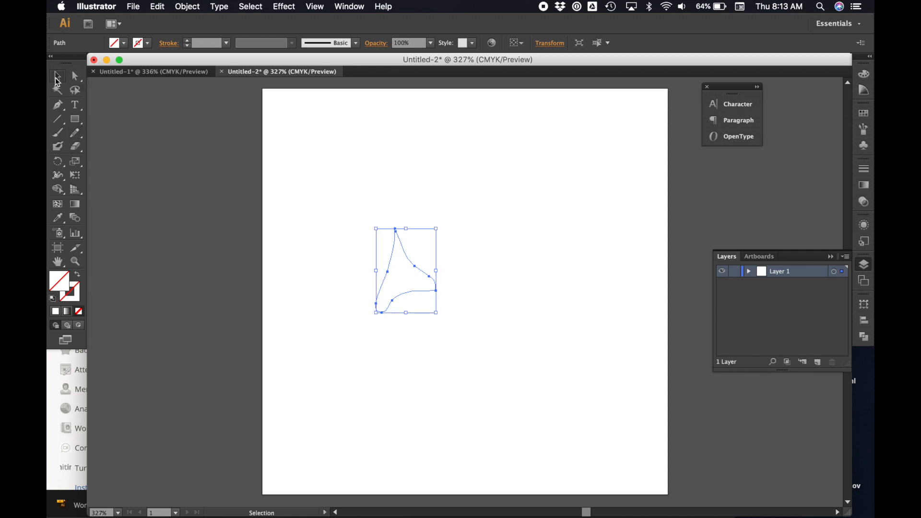
{"action": "key", "text": "super+z"}
{"action": "key", "text": "super+z"}
{"action": "key", "text": "super+z"}
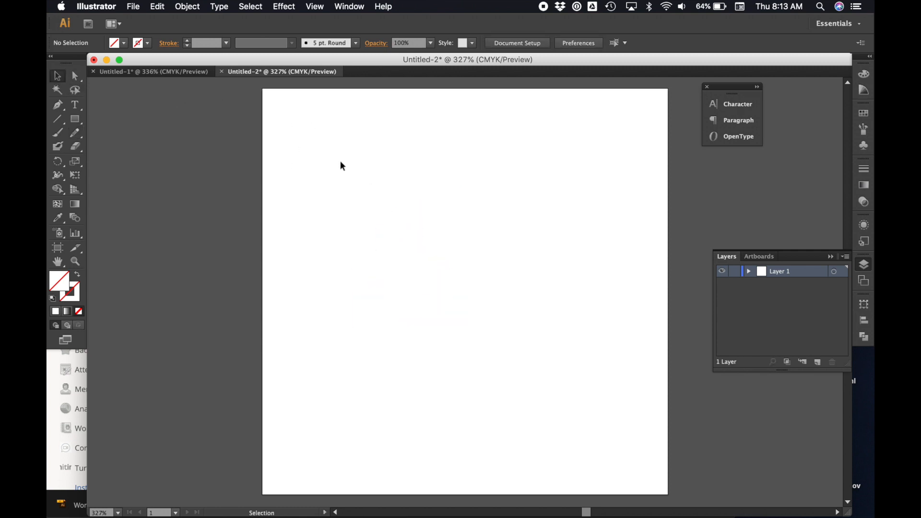
{"action": "key", "text": "super+shift+z"}
{"action": "left_click", "coordinate": [345, 168]}
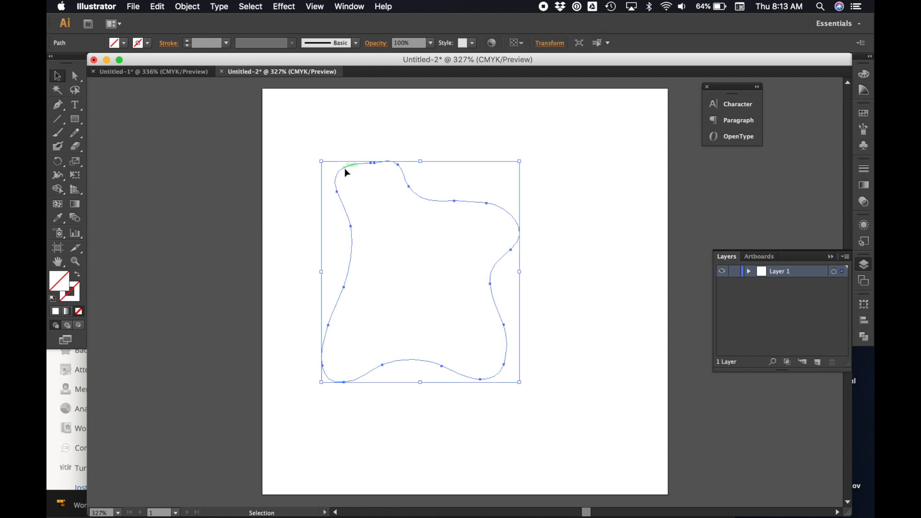
{"action": "key", "text": "Delete"}
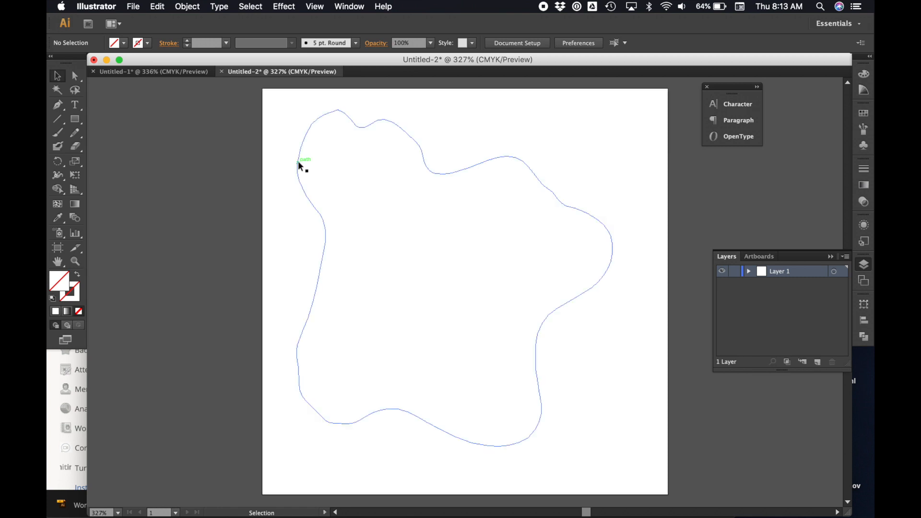
Fill the largest outer freehand shape with light teal #71C8D1
{"action": "left_click", "coordinate": [299, 165]}
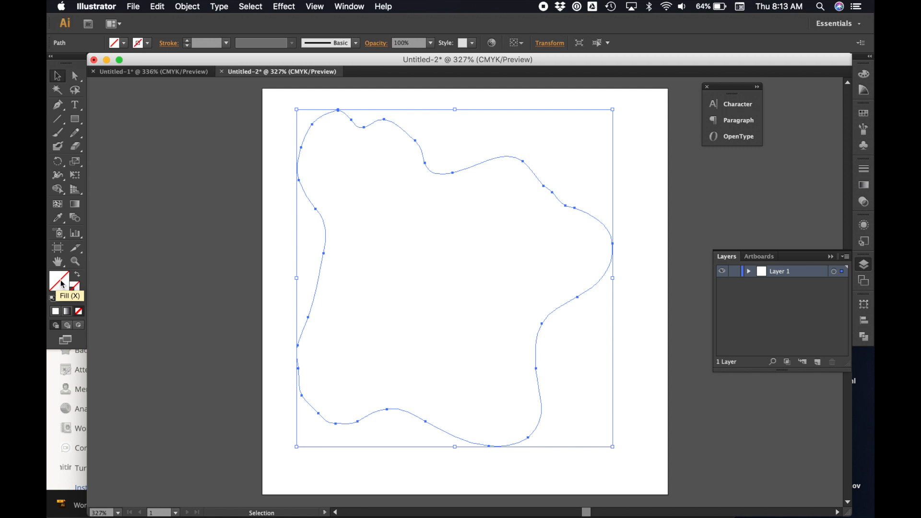
{"action": "double_click", "coordinate": [62, 284]}
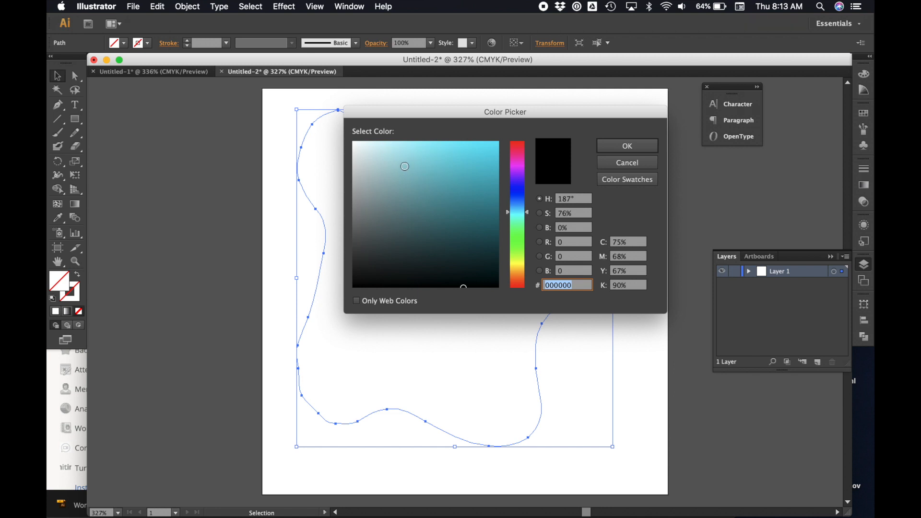
{"action": "left_click", "coordinate": [421, 168]}
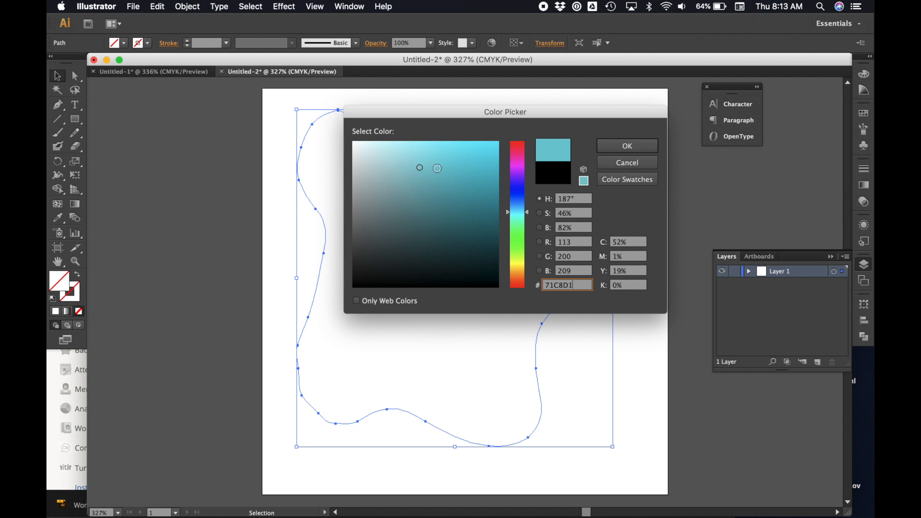
{"action": "left_click", "coordinate": [628, 145]}
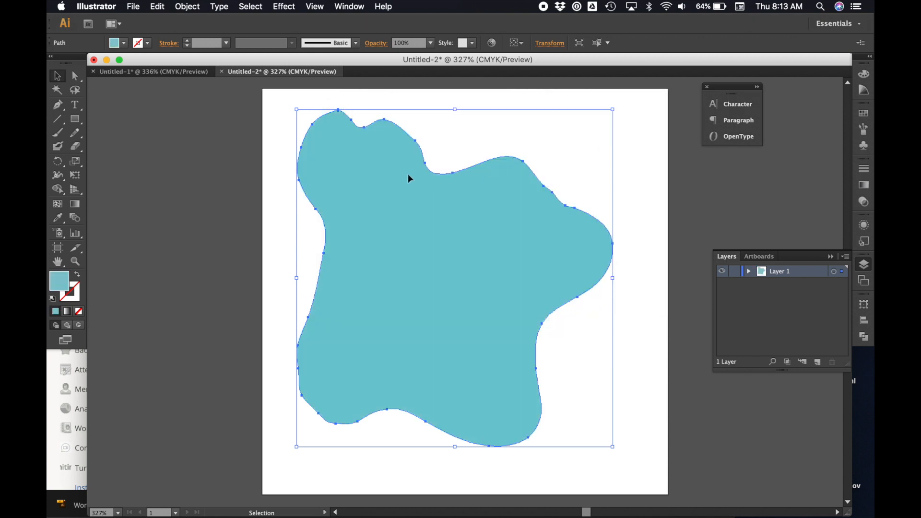
Sample the outer shape's fill onto the second-largest shape with the Eyedropper and darken it to #54AEB2
{"action": "left_click", "coordinate": [356, 164]}
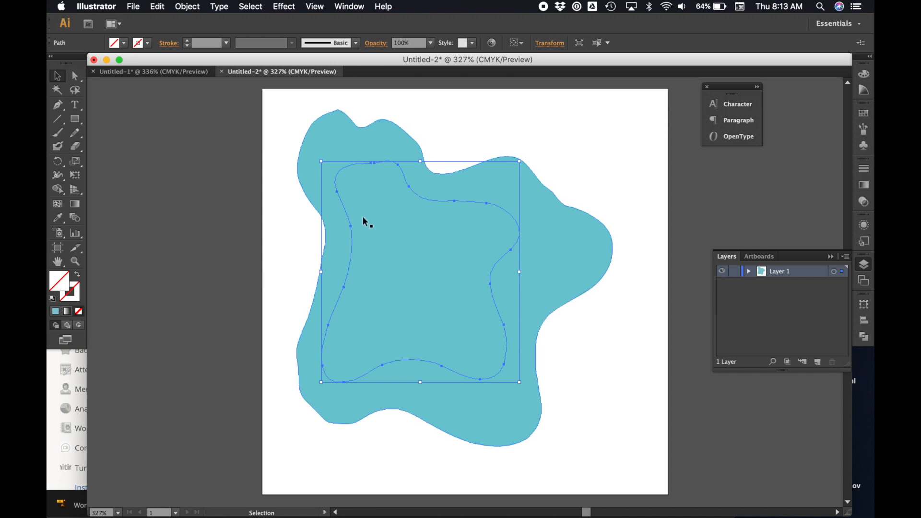
{"action": "left_click", "coordinate": [57, 217]}
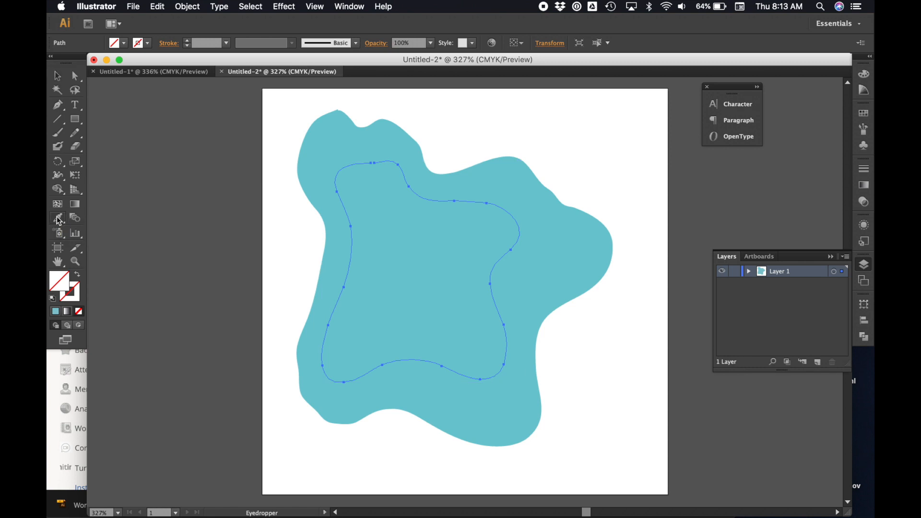
{"action": "left_click", "coordinate": [336, 151]}
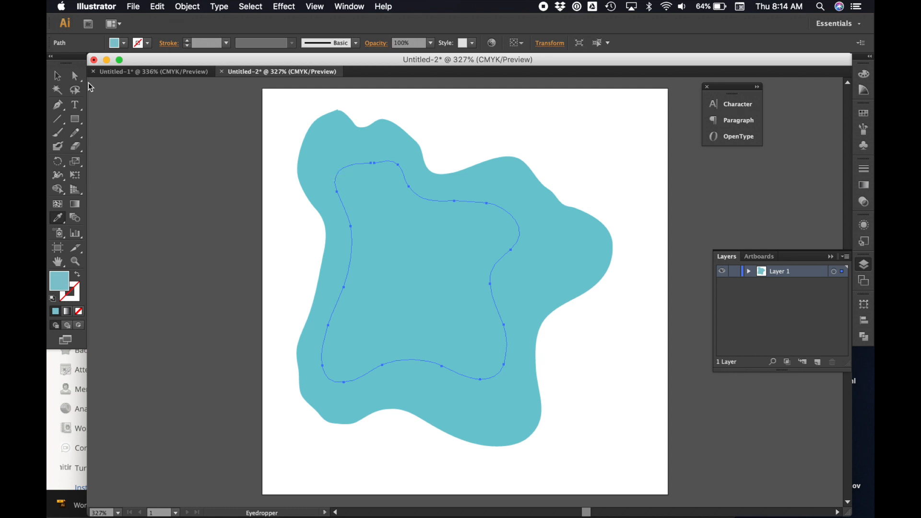
{"action": "left_click", "coordinate": [57, 76]}
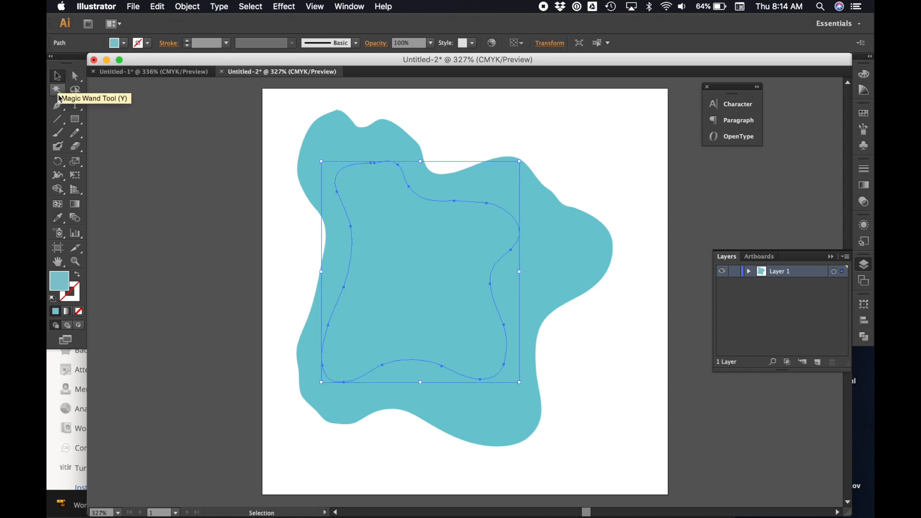
{"action": "double_click", "coordinate": [58, 287]}
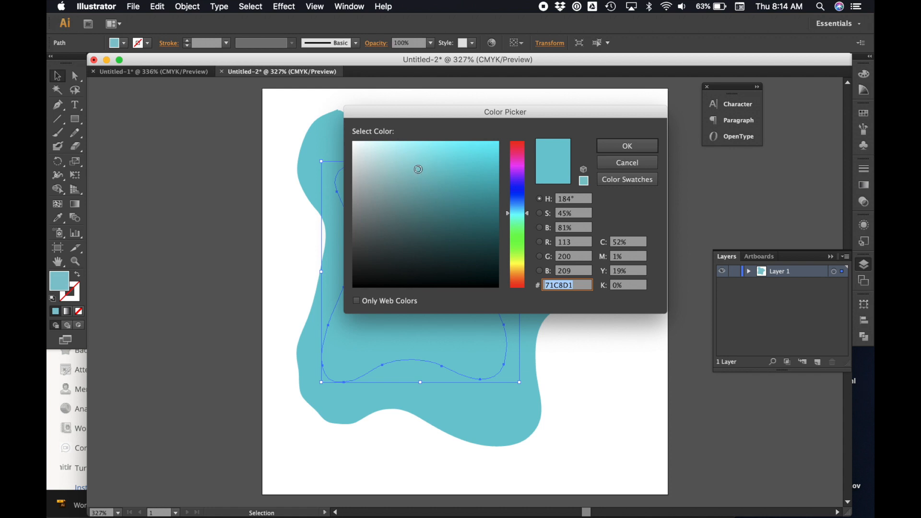
{"action": "left_click", "coordinate": [430, 185]}
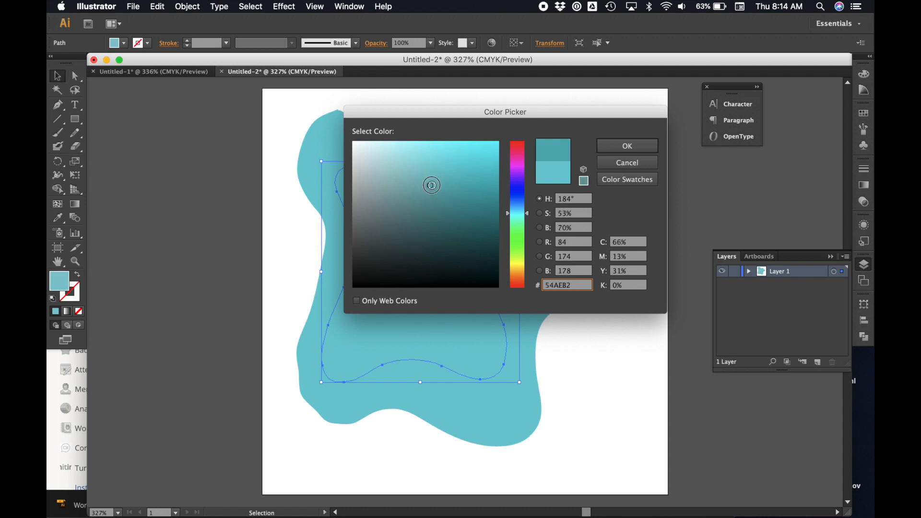
{"action": "left_click", "coordinate": [619, 146]}
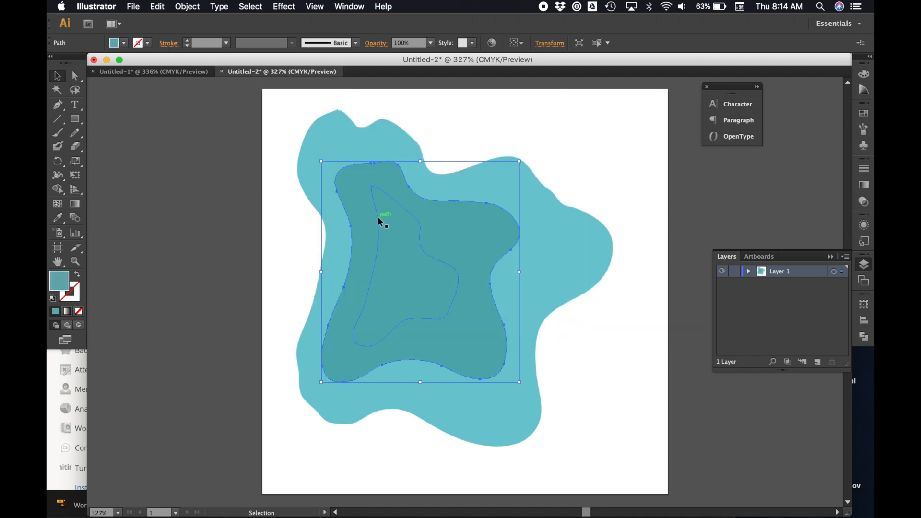
Sample the second-largest shape's fill onto the third-largest shape with the Eyedropper and darken it to #399696
{"action": "left_click", "coordinate": [378, 219]}
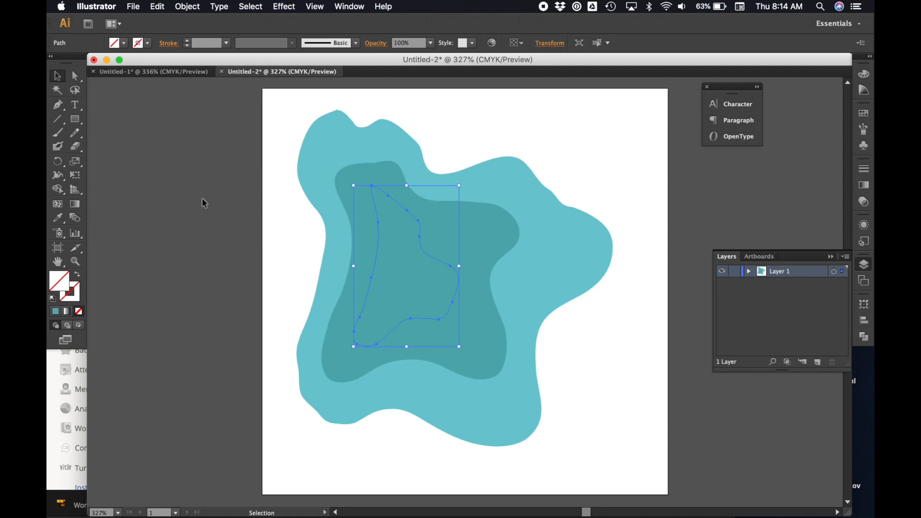
{"action": "left_click", "coordinate": [58, 218]}
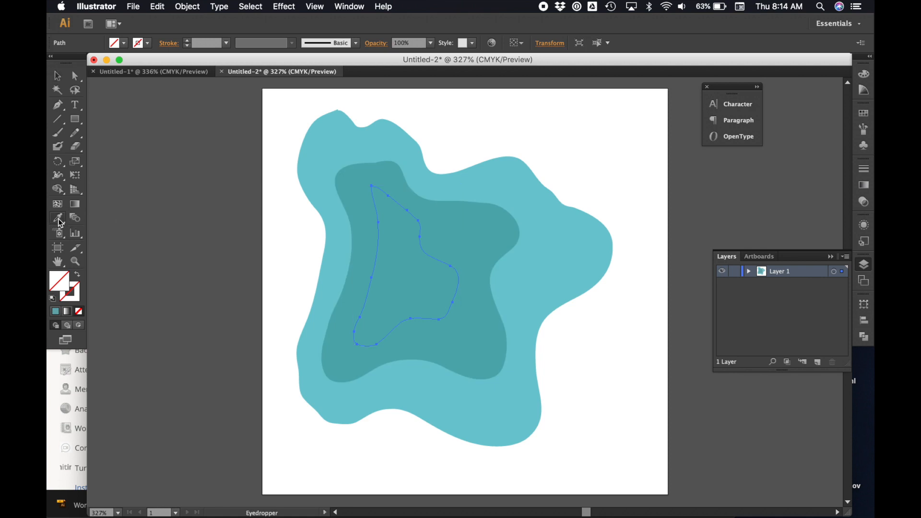
{"action": "left_click", "coordinate": [358, 212]}
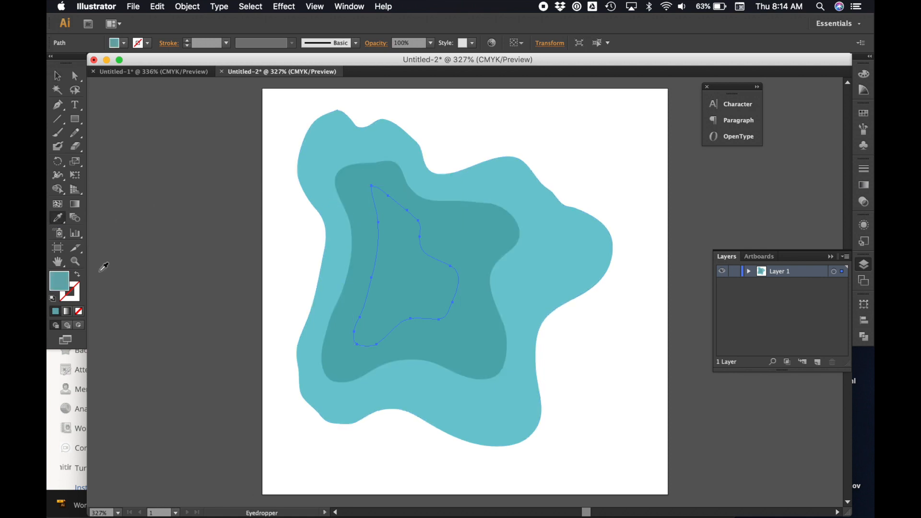
{"action": "double_click", "coordinate": [61, 287]}
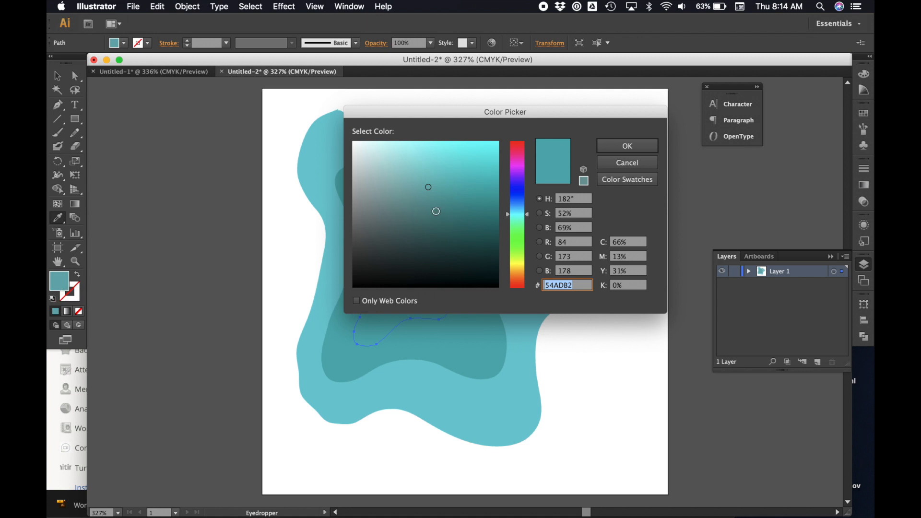
{"action": "left_click", "coordinate": [444, 201]}
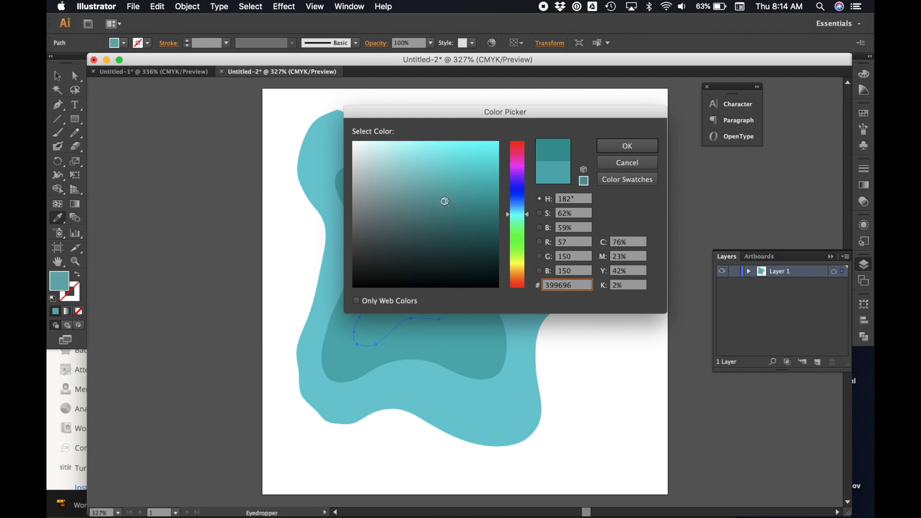
{"action": "left_click", "coordinate": [616, 150]}
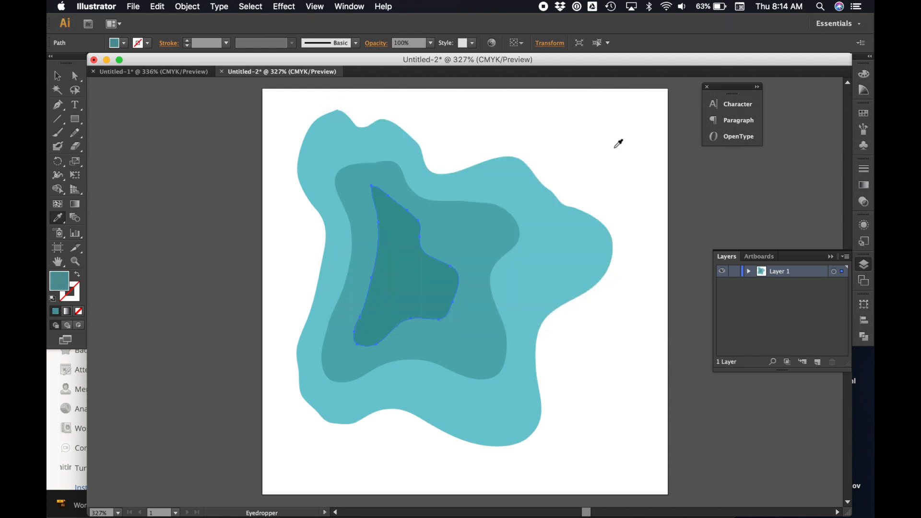
Sample the third-largest shape's fill onto the innermost shape with the Eyedropper and darken it to a deeper teal
{"action": "left_click", "coordinate": [57, 76]}
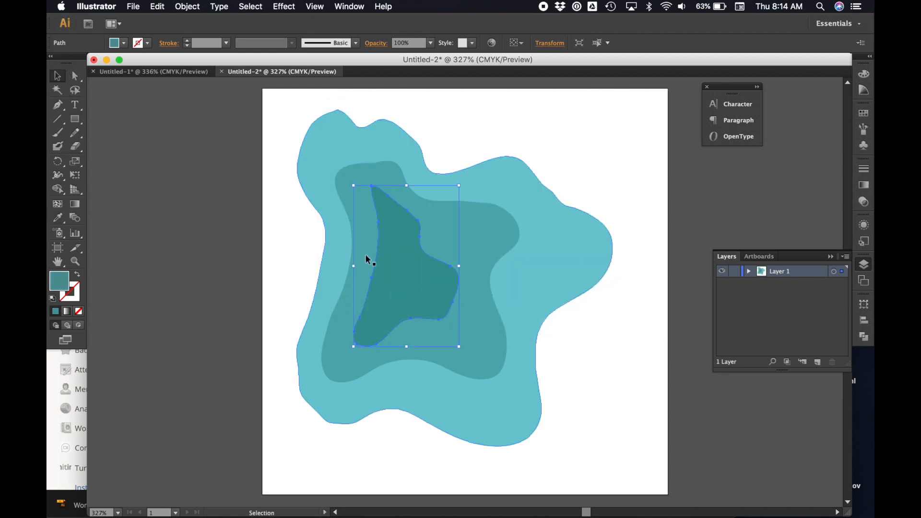
{"action": "left_click", "coordinate": [388, 273]}
{"action": "left_click", "coordinate": [57, 217]}
{"action": "left_click", "coordinate": [402, 219]}
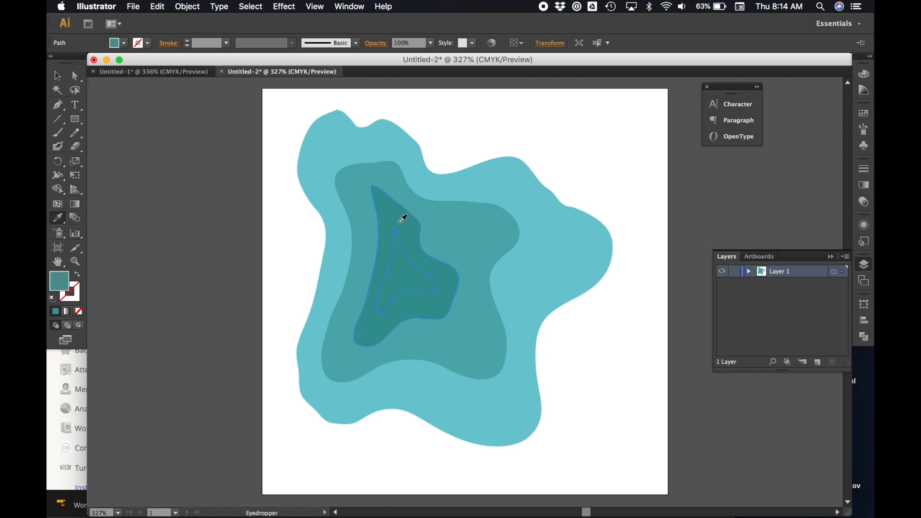
{"action": "double_click", "coordinate": [55, 284]}
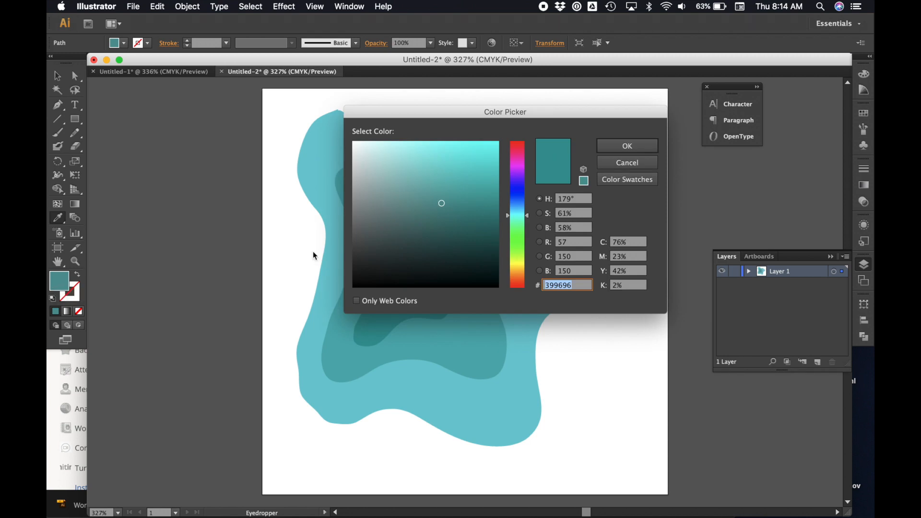
{"action": "left_click", "coordinate": [456, 215]}
{"action": "left_click", "coordinate": [640, 146]}
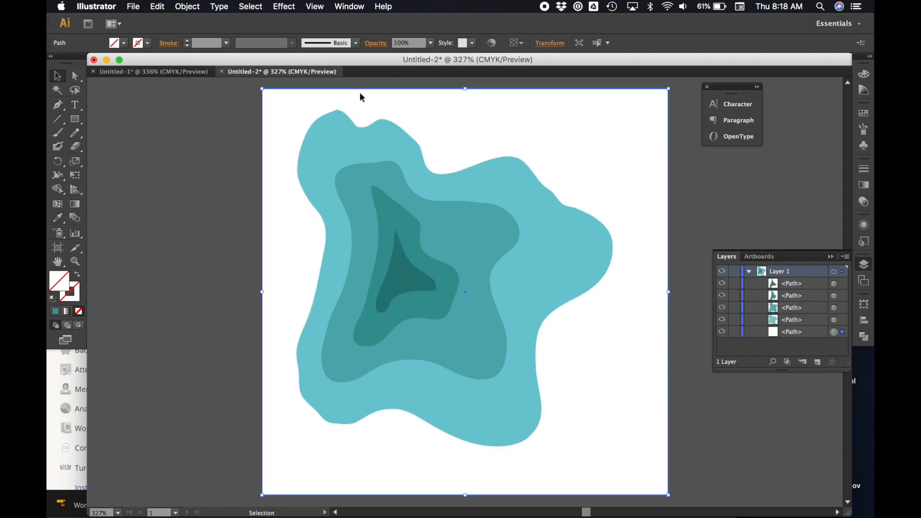
Fill the artboard-sized background square with white and deselect it
{"action": "left_click", "coordinate": [125, 44]}
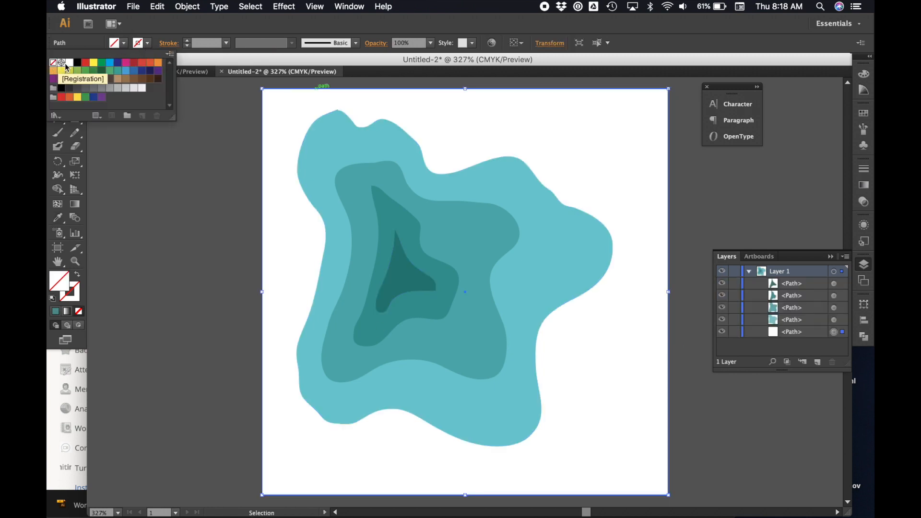
{"action": "left_click", "coordinate": [69, 62]}
{"action": "left_click", "coordinate": [187, 232]}
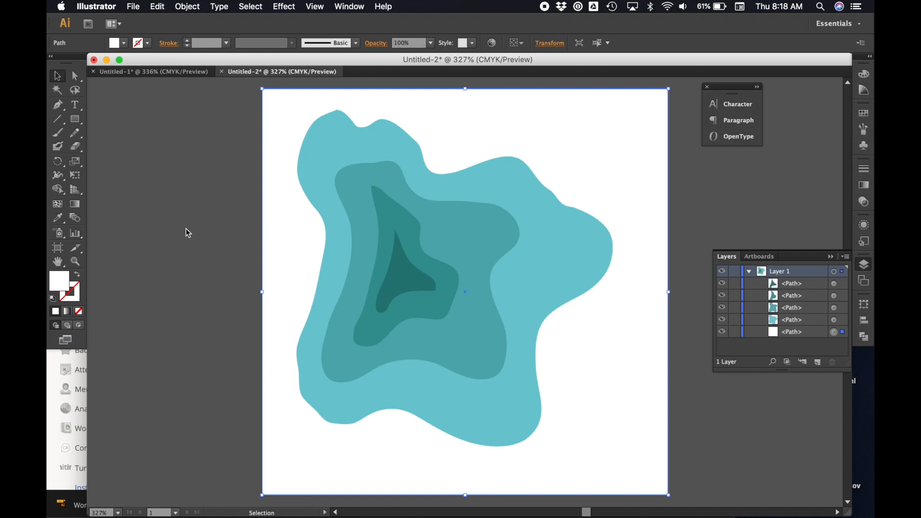
{"action": "left_click", "coordinate": [187, 233]}
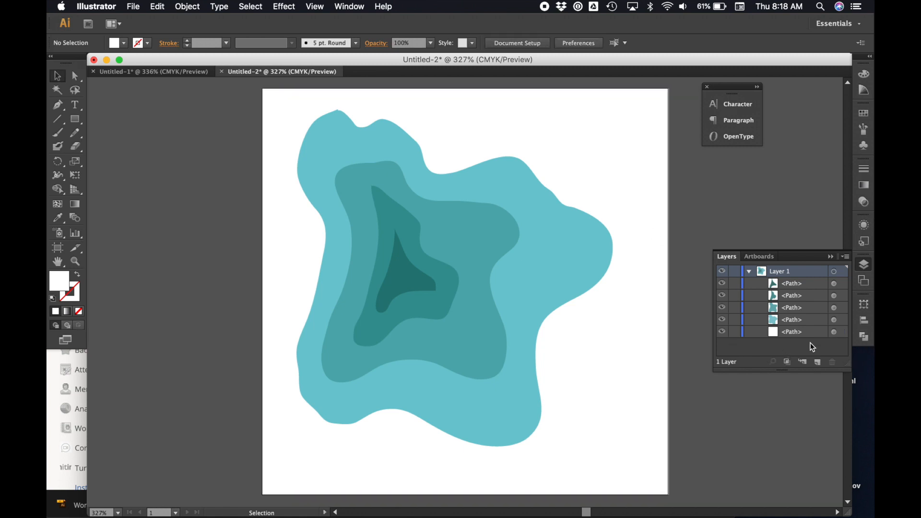
Demonstrate detaching and reopening the Pathfinder panel group, and dock it back with the other collapsed panels
{"action": "left_click_drag", "start_coordinate": [861, 294], "coordinate": [811, 304]}
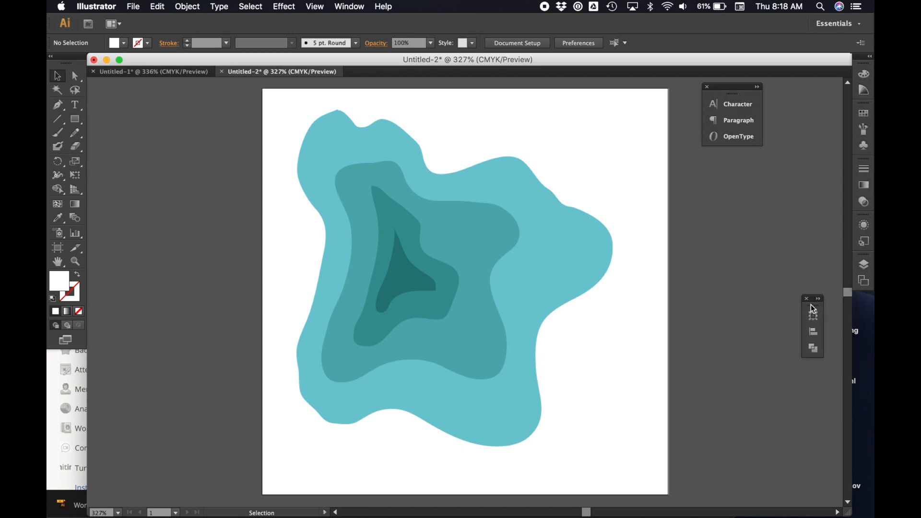
{"action": "left_click", "coordinate": [808, 299]}
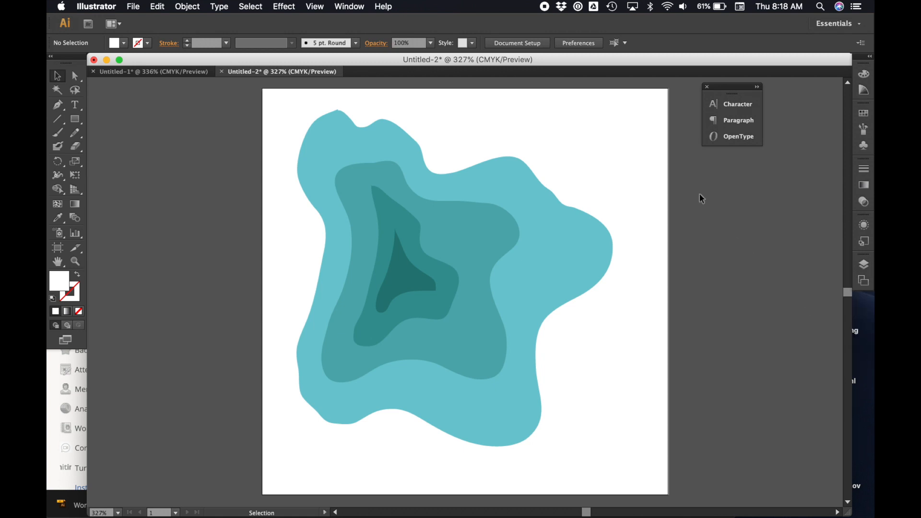
{"action": "left_click", "coordinate": [347, 6]}
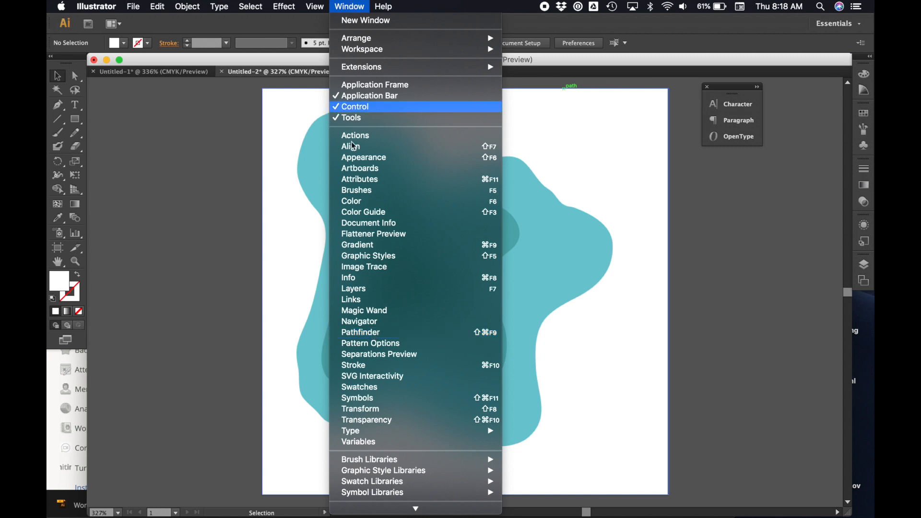
{"action": "left_click", "coordinate": [361, 334]}
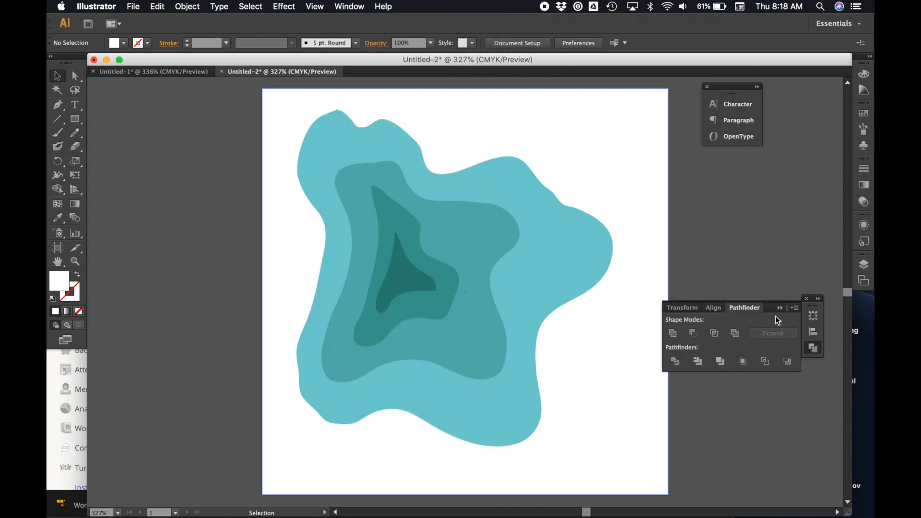
{"action": "left_click_drag", "start_coordinate": [814, 304], "coordinate": [863, 303]}
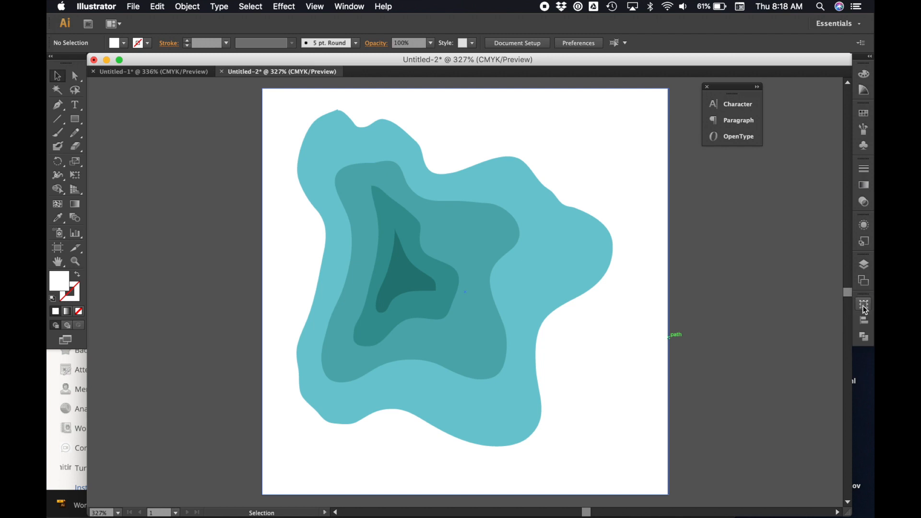
{"action": "left_click_drag", "start_coordinate": [864, 295], "coordinate": [814, 303]}
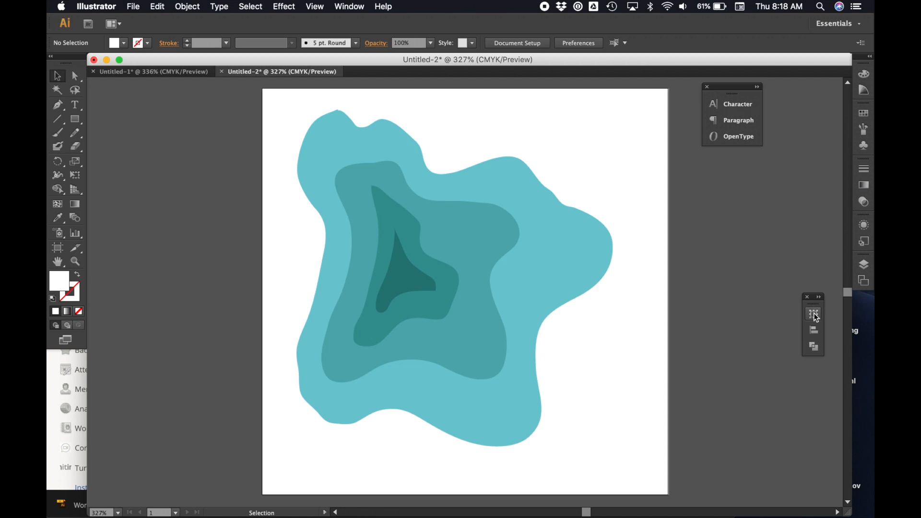
{"action": "left_click_drag", "start_coordinate": [814, 303], "coordinate": [864, 305]}
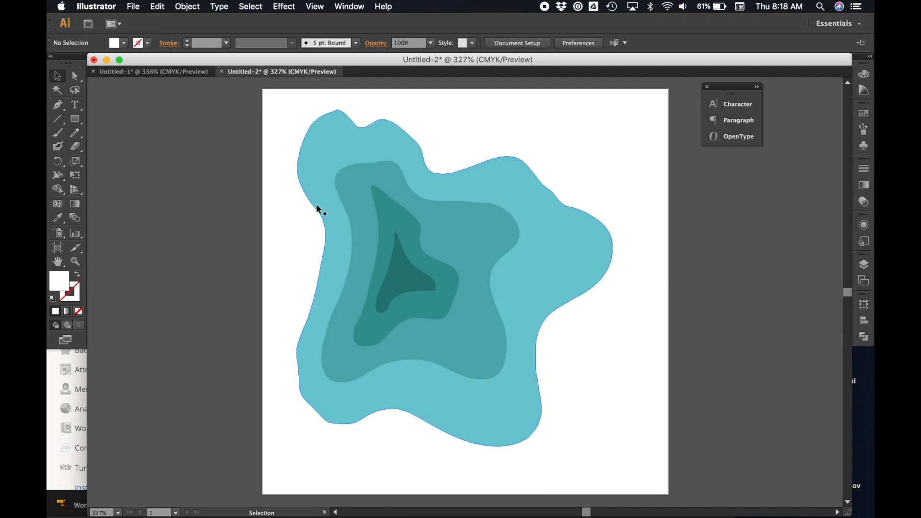
Try moving the third-largest teal shape away from the stack and undo the move
{"action": "left_click_drag", "start_coordinate": [216, 175], "coordinate": [190, 178]}
{"action": "left_click_drag", "start_coordinate": [422, 268], "coordinate": [358, 235]}
{"action": "key", "text": "super+z"}
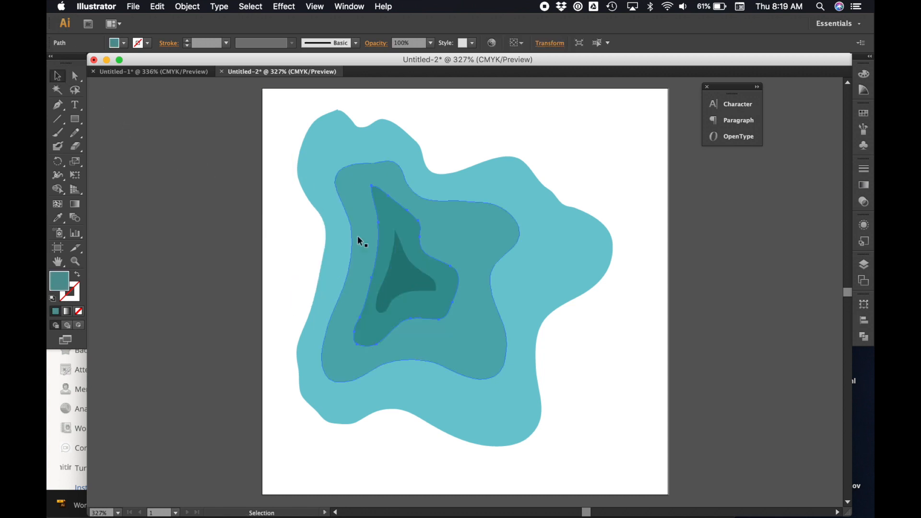
Select all the shapes with the background square and split them with the Pathfinder Divide operation
{"action": "left_click_drag", "start_coordinate": [223, 105], "coordinate": [724, 448]}
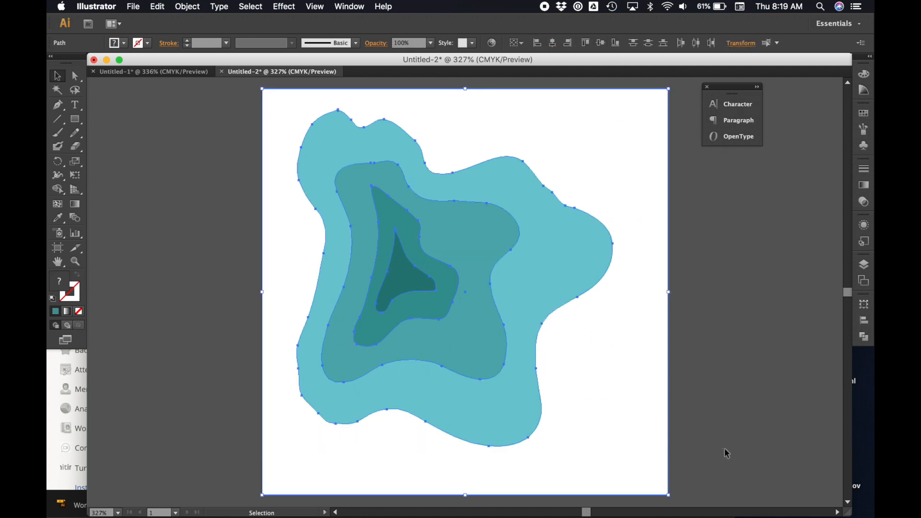
{"action": "left_click", "coordinate": [864, 338]}
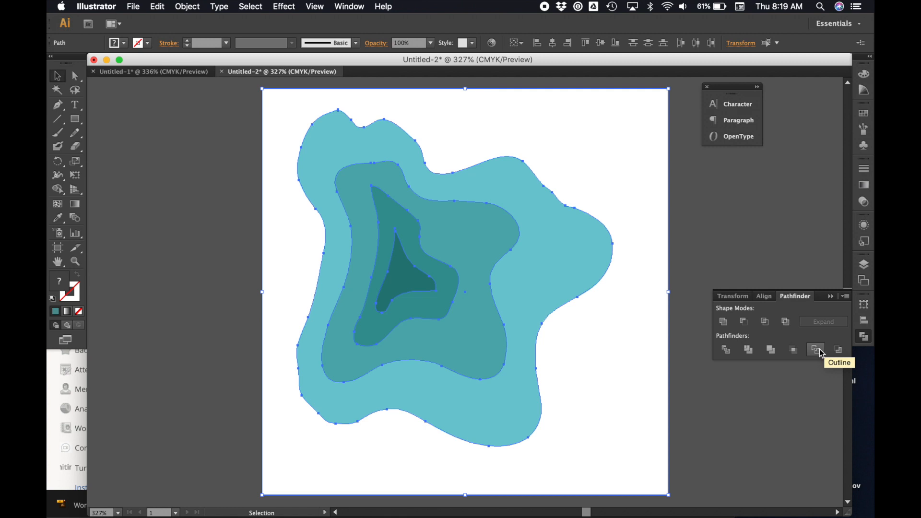
{"action": "left_click", "coordinate": [726, 351]}
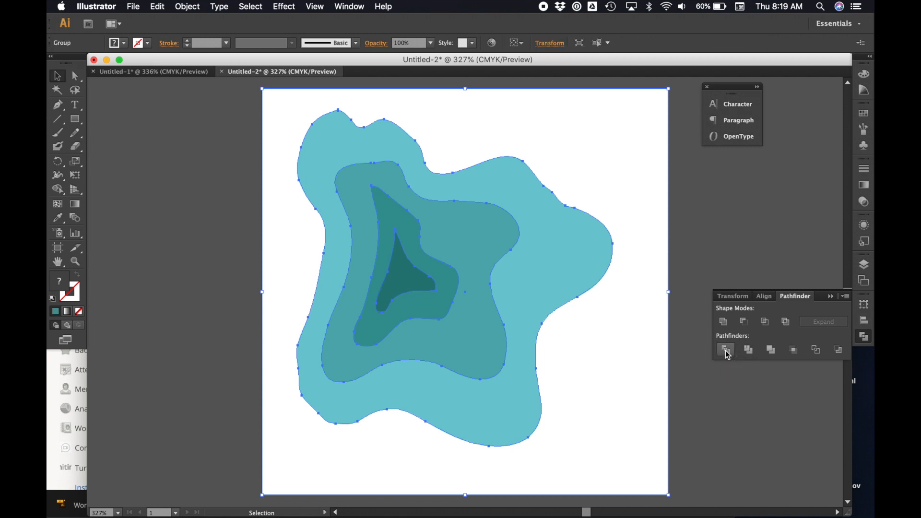
{"action": "left_click", "coordinate": [700, 298]}
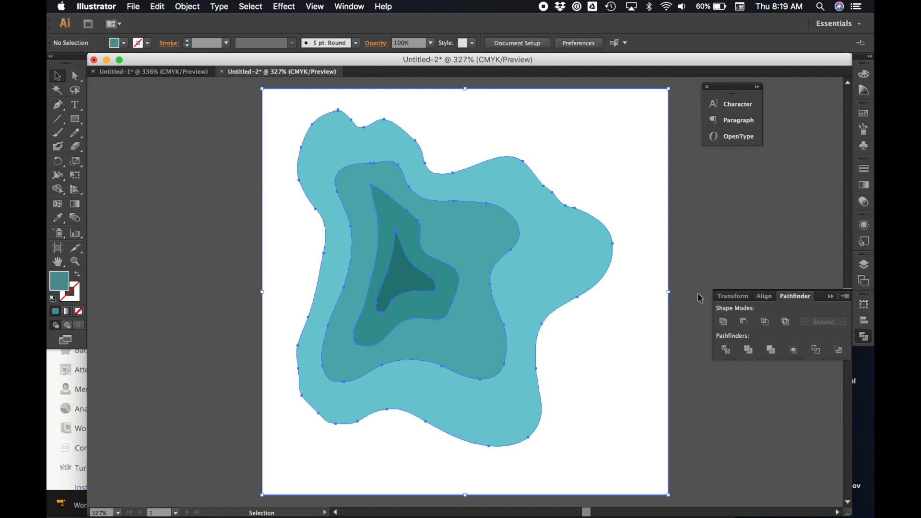
{"action": "left_click", "coordinate": [599, 270]}
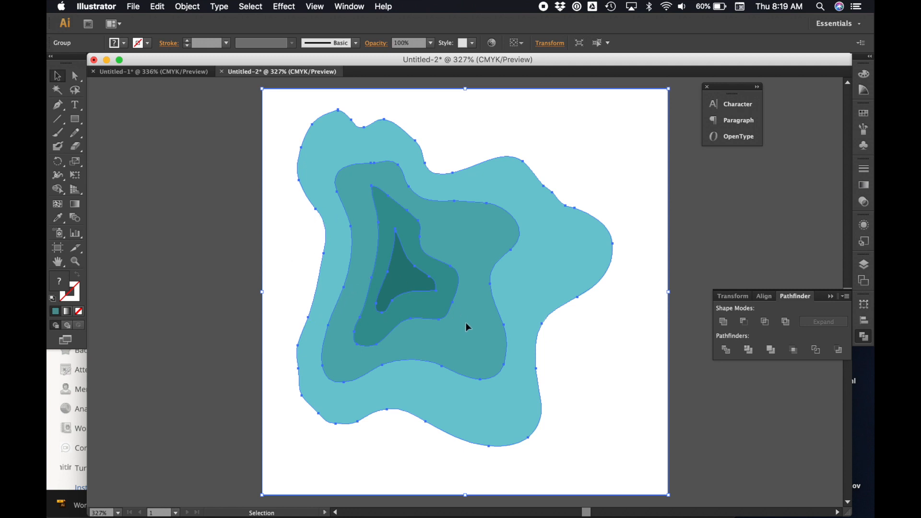
{"action": "left_click", "coordinate": [694, 269]}
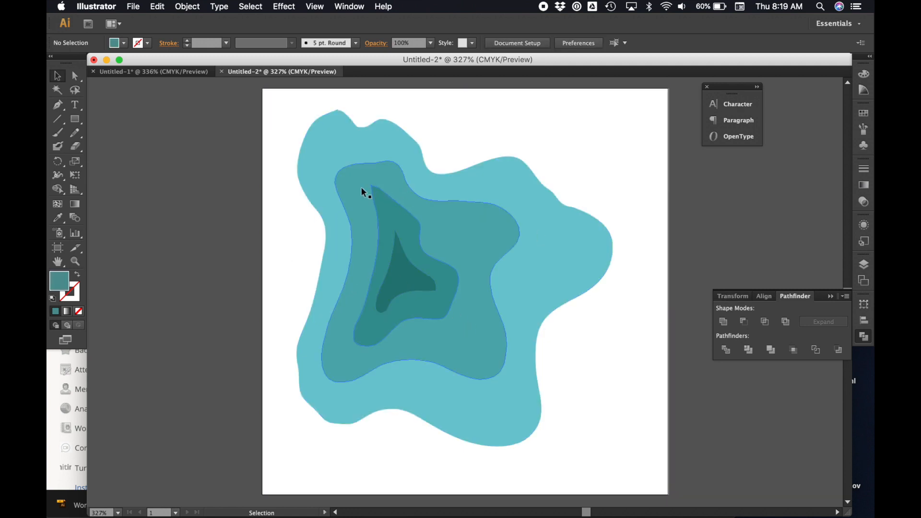
Show the divided artwork's structure in the Layers panel and ungroup it into separate pieces
{"action": "left_click", "coordinate": [326, 186]}
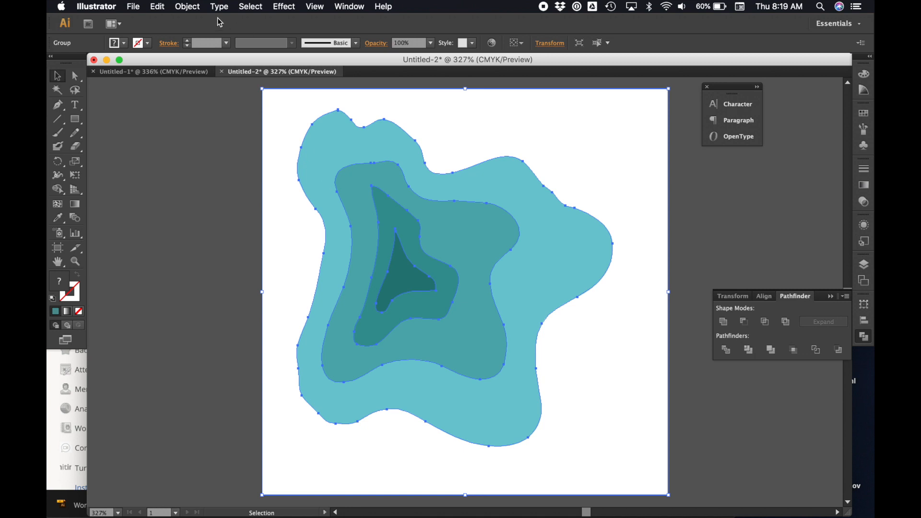
{"action": "left_click", "coordinate": [187, 6]}
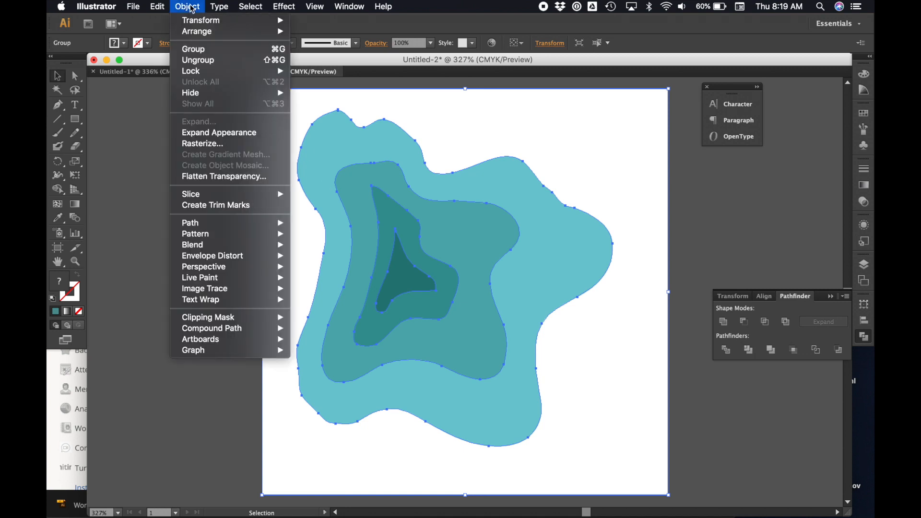
{"action": "left_click", "coordinate": [360, 170]}
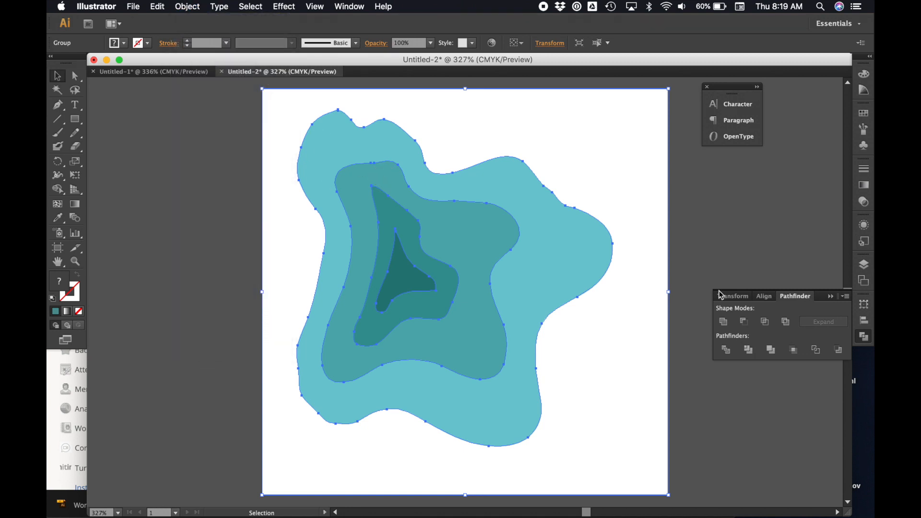
{"action": "left_click", "coordinate": [864, 264]}
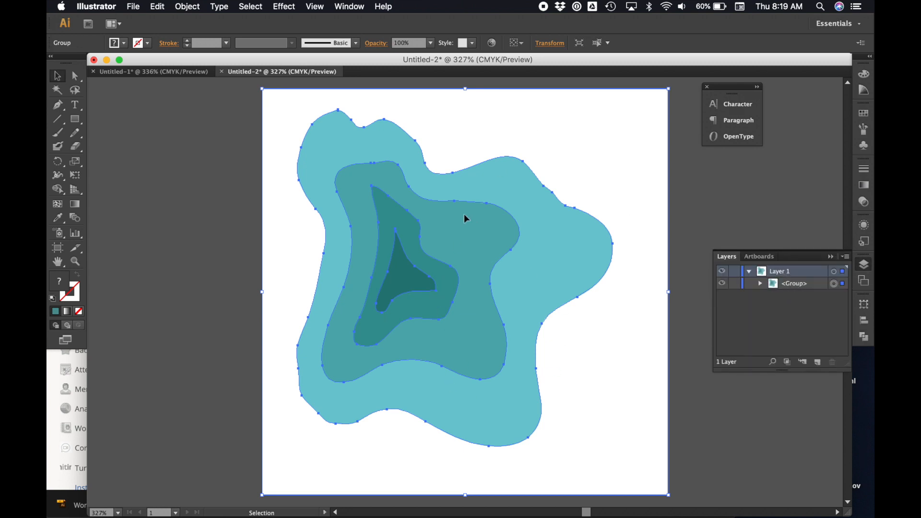
{"action": "left_click", "coordinate": [111, 159]}
{"action": "left_click", "coordinate": [309, 157]}
{"action": "left_click", "coordinate": [182, 6]}
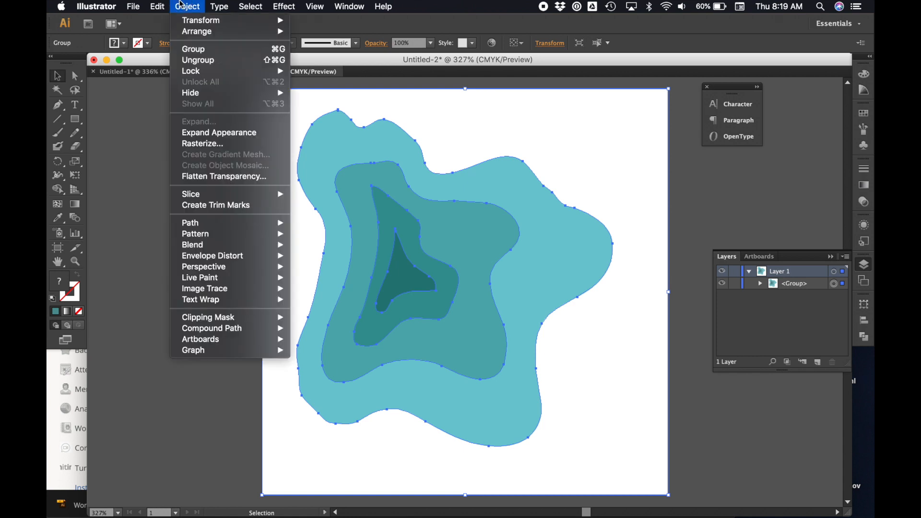
{"action": "left_click", "coordinate": [197, 60]}
{"action": "left_click", "coordinate": [169, 174]}
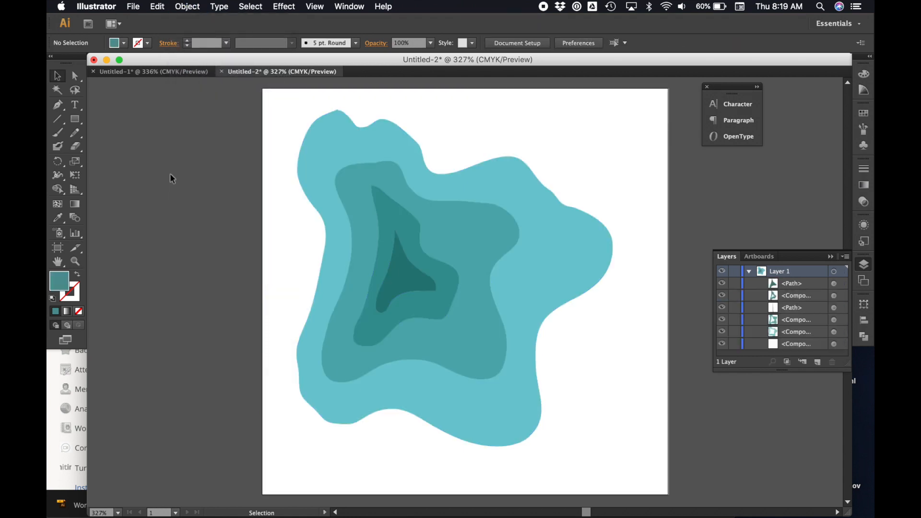
Test the division by moving the light-teal ring off the stack and returning it to its original place
{"action": "left_click_drag", "start_coordinate": [313, 205], "coordinate": [235, 178]}
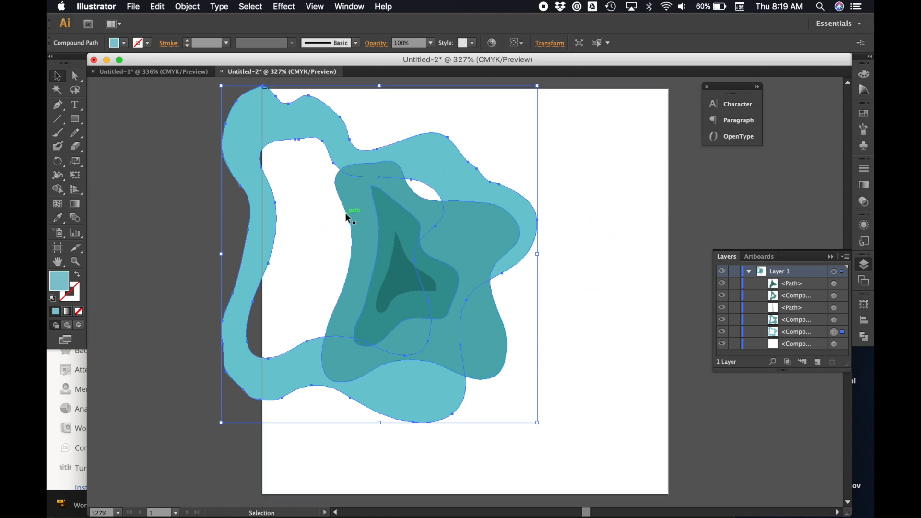
{"action": "left_click_drag", "start_coordinate": [342, 232], "coordinate": [296, 204]}
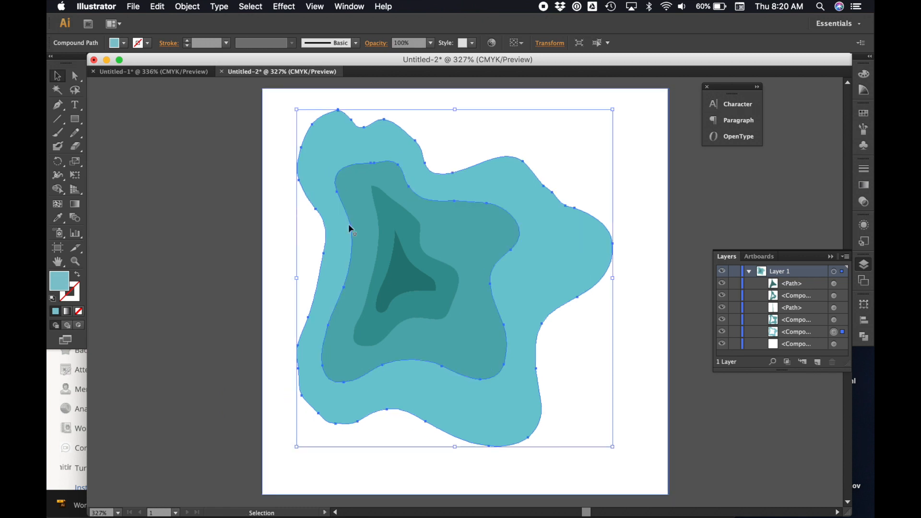
Deselect the artwork, view the finished paper cut-out example in Untitled-1, and return to Untitled-2
{"action": "left_click", "coordinate": [680, 310]}
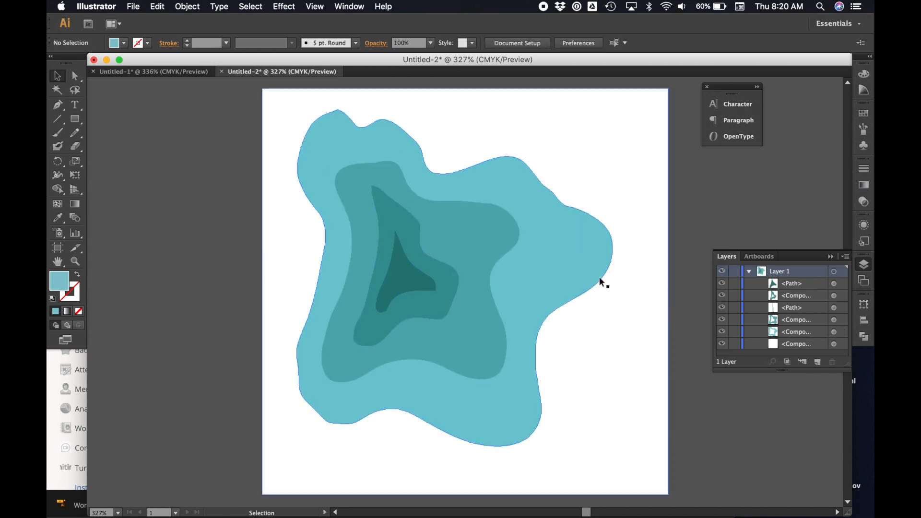
{"action": "left_click", "coordinate": [180, 70]}
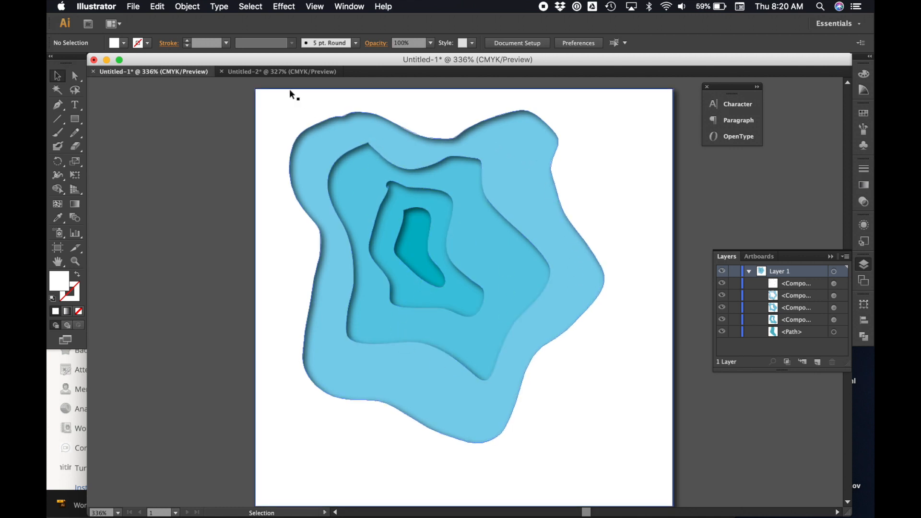
{"action": "left_click", "coordinate": [282, 73]}
Apply a Multiply drop shadow to the light-teal outer ring with 75% opacity, 0.02 in X and Y offsets and 0.02 in blur
{"action": "left_click", "coordinate": [326, 154]}
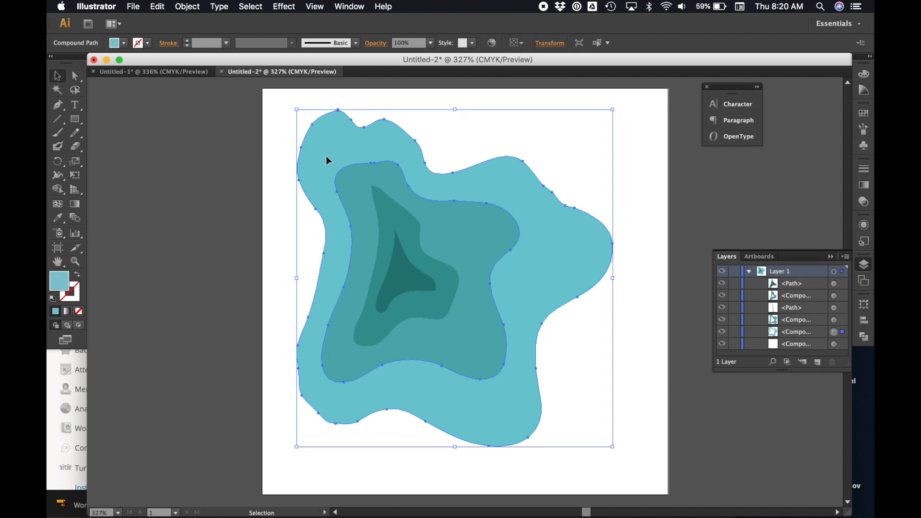
{"action": "left_click", "coordinate": [283, 6]}
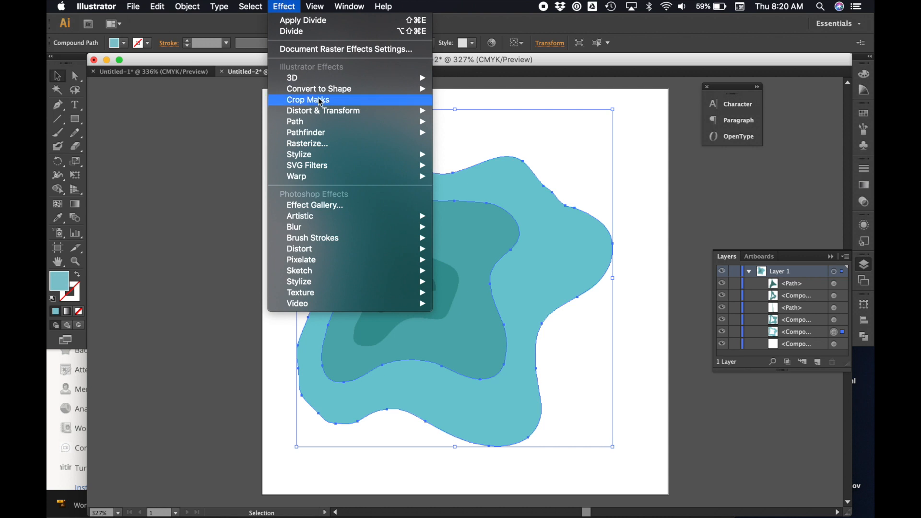
{"action": "mouse_move", "coordinate": [330, 154]}
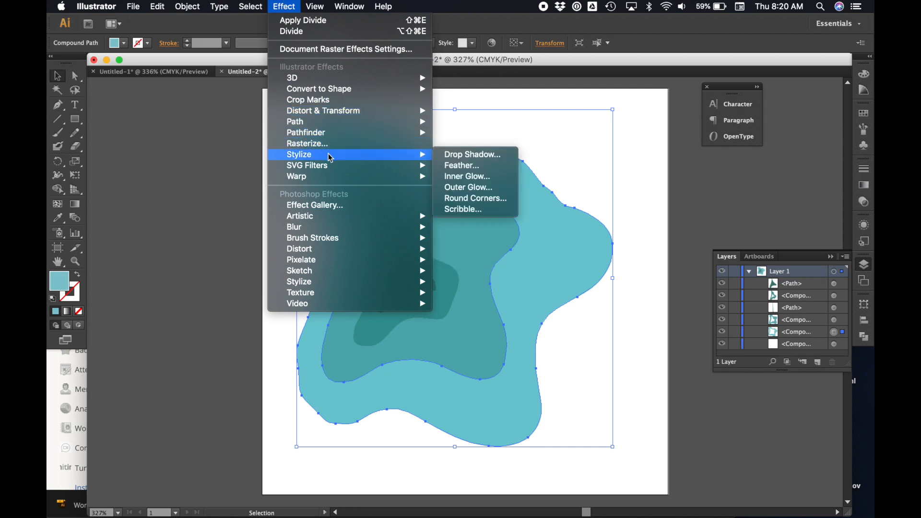
{"action": "left_click", "coordinate": [460, 156]}
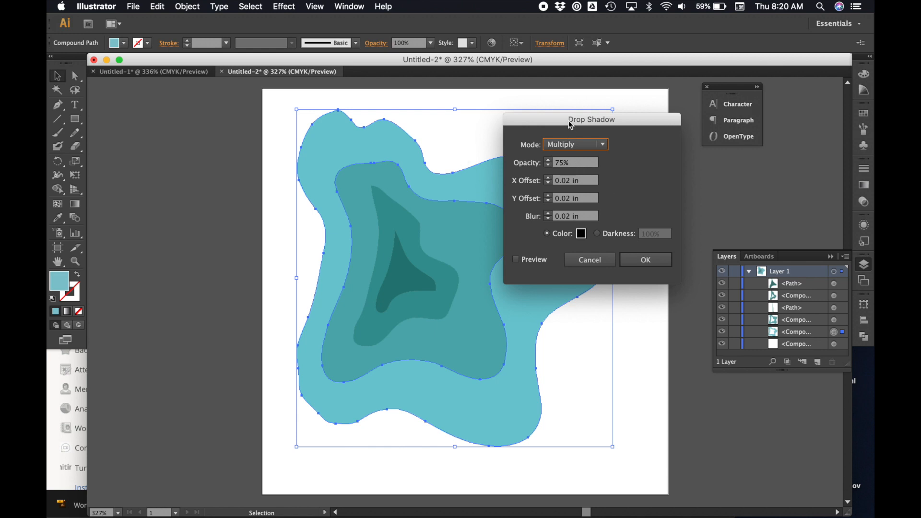
{"action": "left_click_drag", "start_coordinate": [569, 121], "coordinate": [650, 127]}
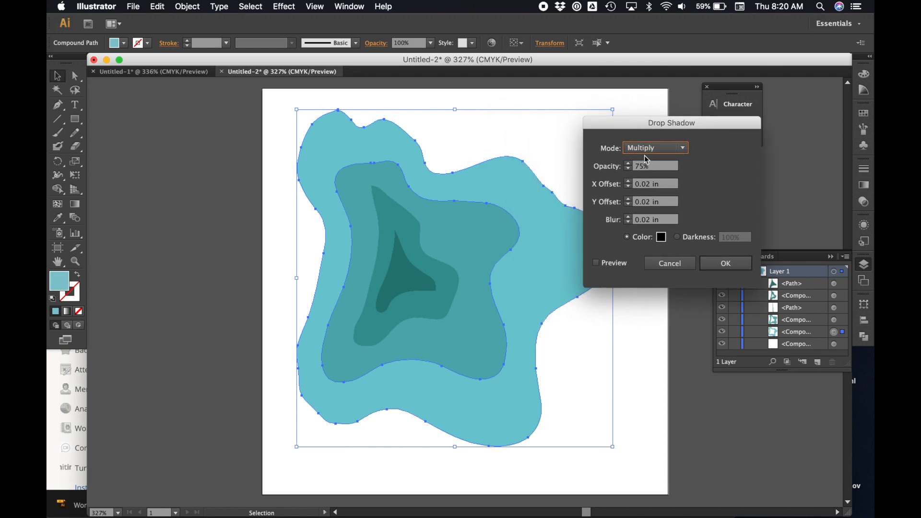
{"action": "left_click", "coordinate": [596, 263]}
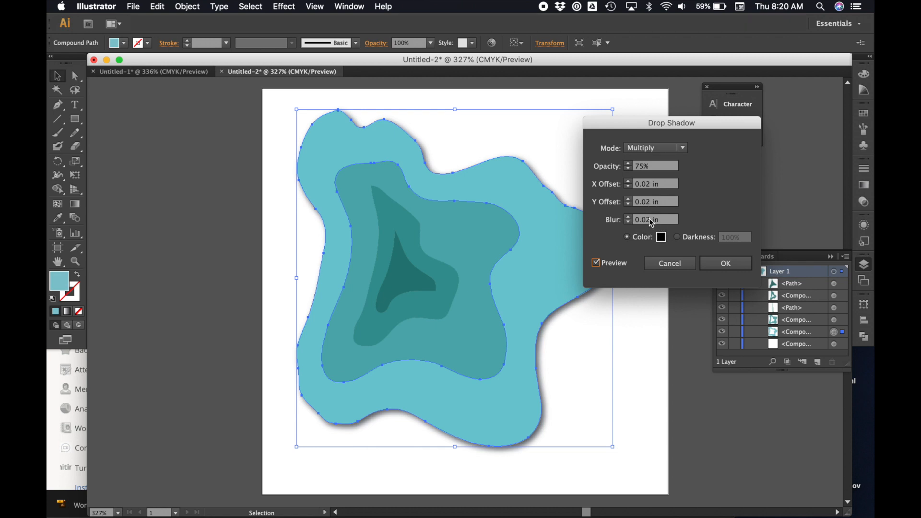
{"action": "left_click", "coordinate": [664, 223]}
{"action": "left_click", "coordinate": [662, 219]}
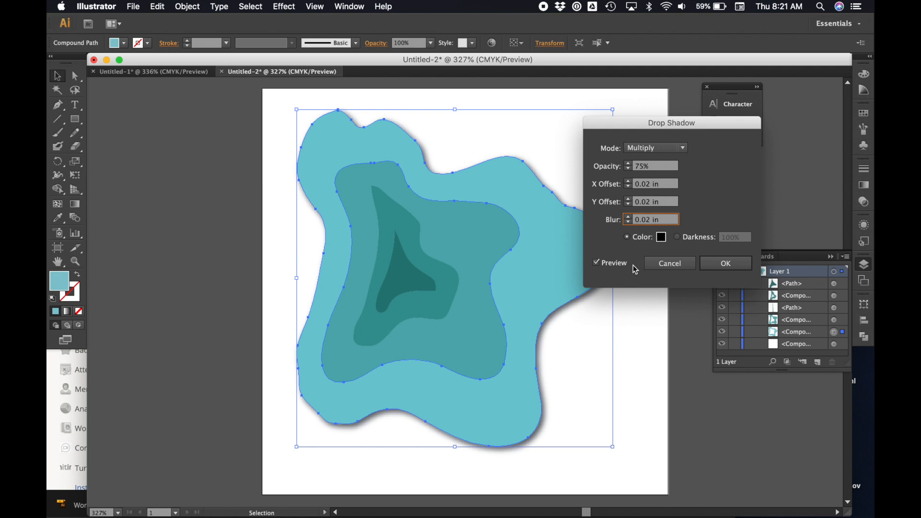
{"action": "left_click", "coordinate": [717, 270]}
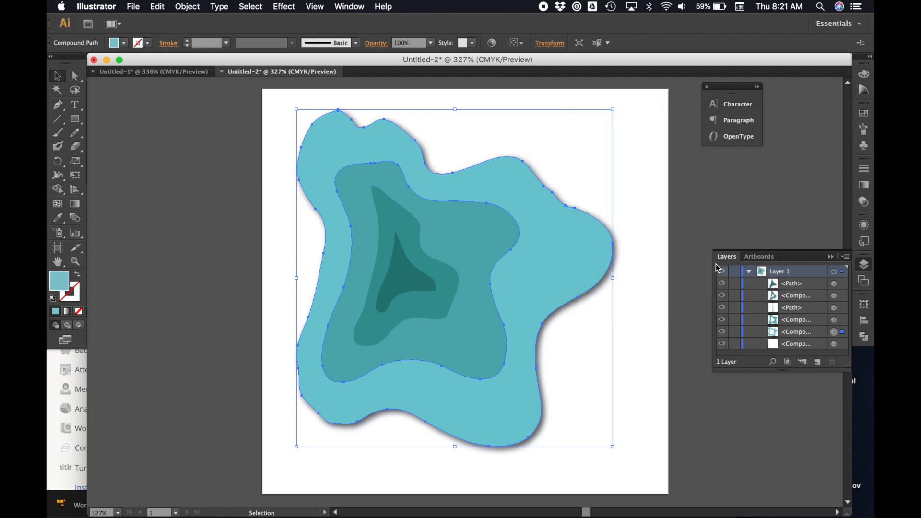
Apply a drop shadow to the medium-teal second ring with Multiply mode, 75% opacity, and 0.02 in offsets and blur
{"action": "left_click", "coordinate": [350, 197]}
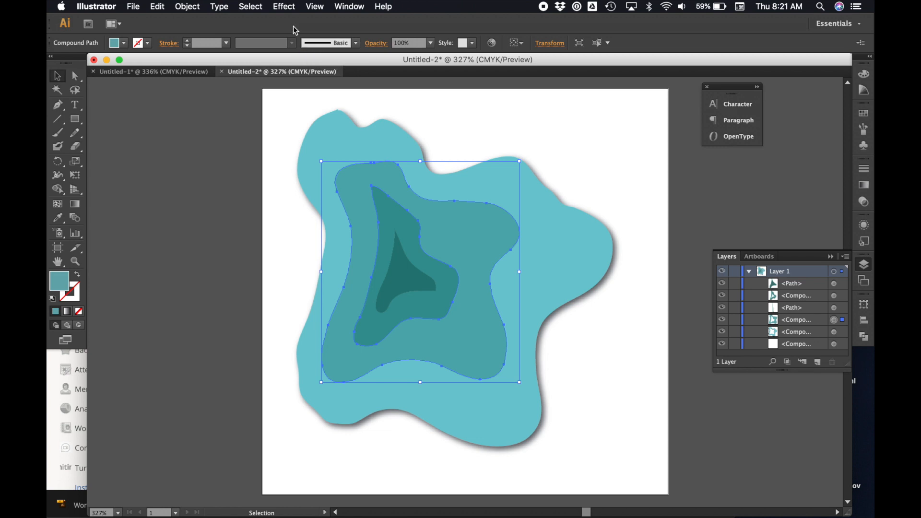
{"action": "left_click", "coordinate": [284, 6]}
{"action": "mouse_move", "coordinate": [297, 126]}
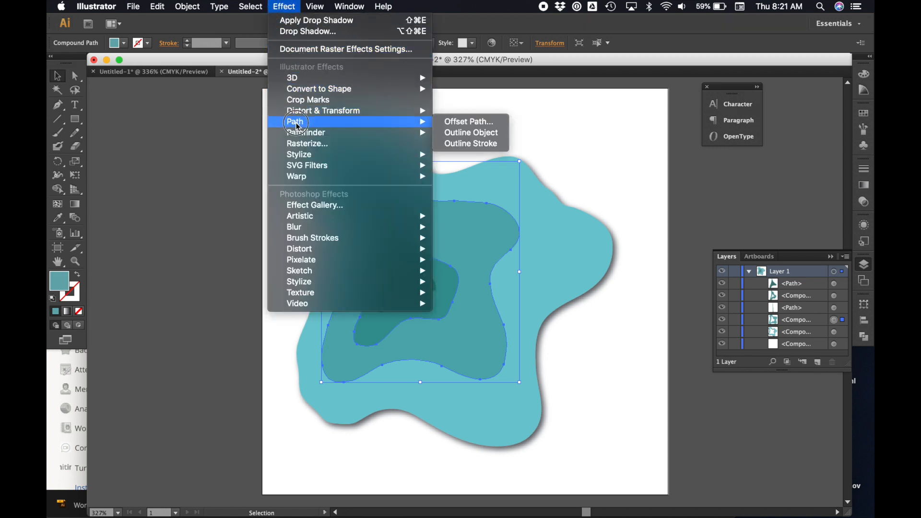
{"action": "mouse_move", "coordinate": [425, 159]}
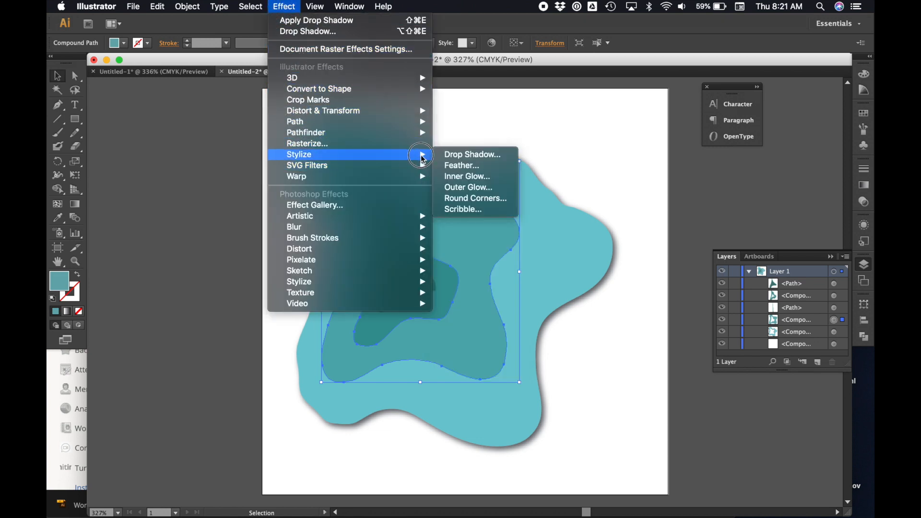
{"action": "left_click", "coordinate": [447, 157]}
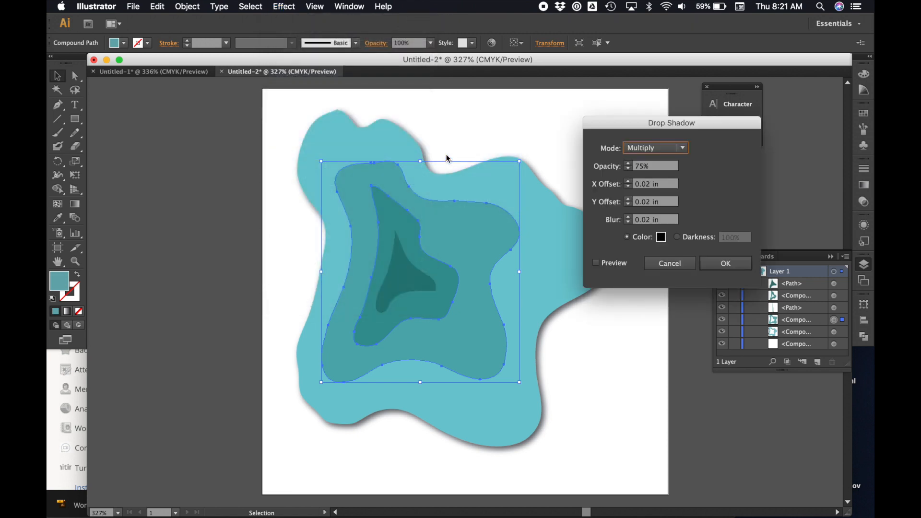
{"action": "left_click", "coordinate": [724, 263]}
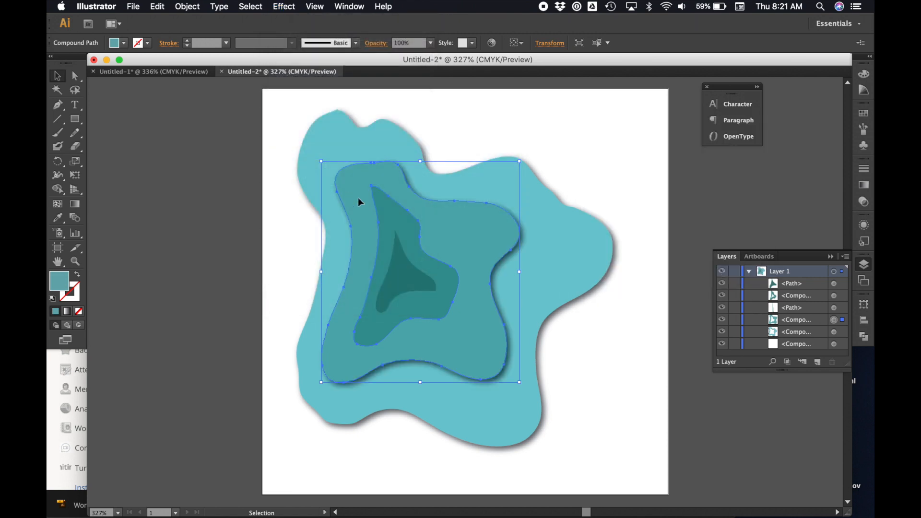
Apply the same drop shadow effect to the darker teal third ring surrounding the innermost shape
{"action": "left_click", "coordinate": [383, 208]}
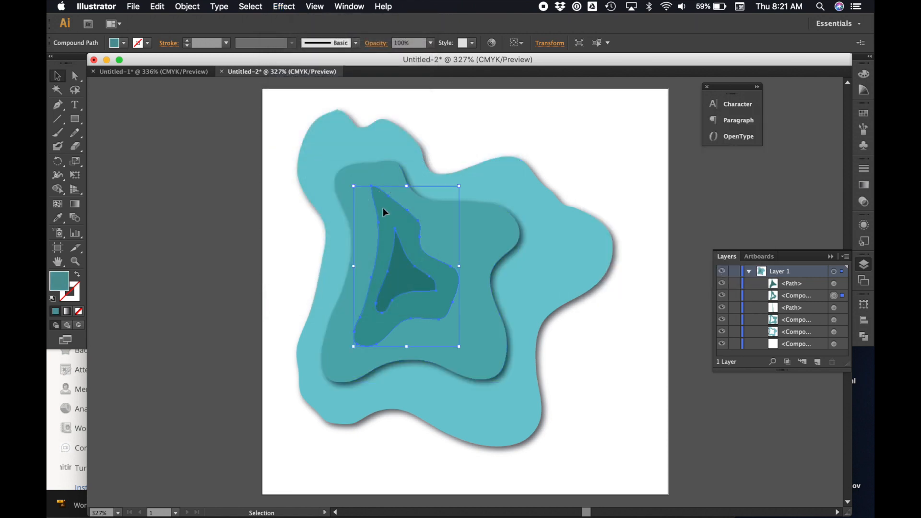
{"action": "left_click", "coordinate": [281, 6]}
{"action": "mouse_move", "coordinate": [332, 159]}
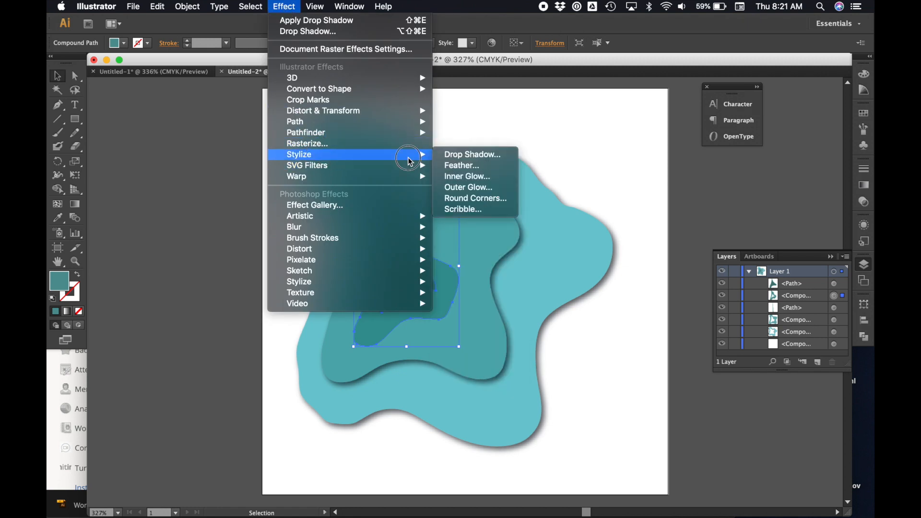
{"action": "left_click", "coordinate": [475, 154]}
{"action": "left_click", "coordinate": [725, 262]}
Move the innermost dark-teal shape to the bottom of Layer 1's stacking order, beneath the white background piece
{"action": "left_click", "coordinate": [396, 264]}
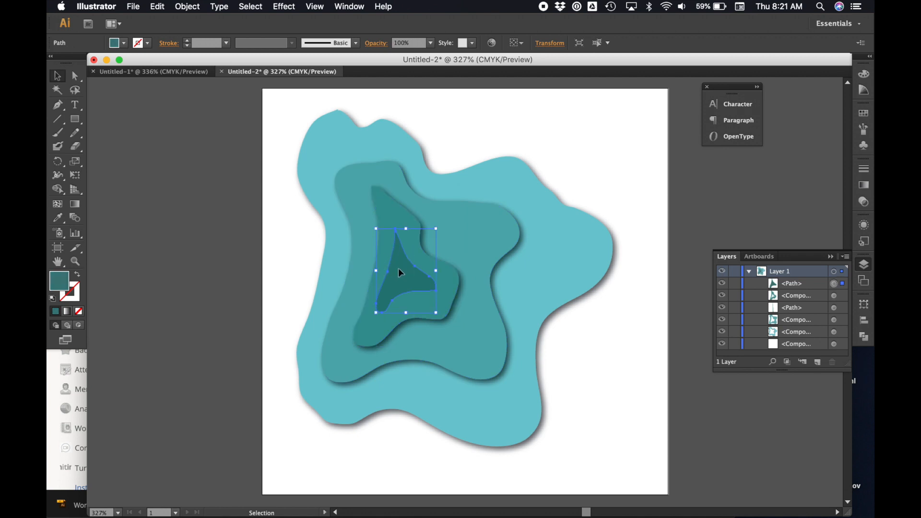
{"action": "left_click", "coordinate": [600, 364]}
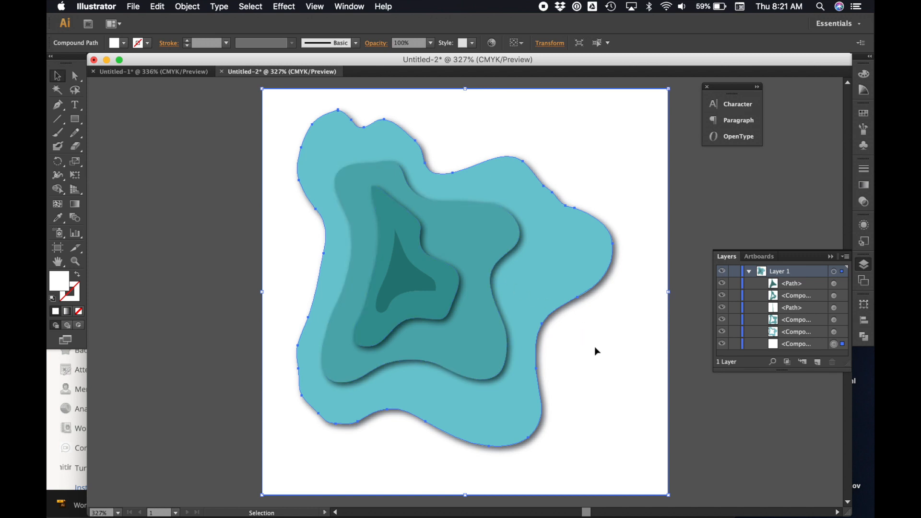
{"action": "left_click", "coordinate": [423, 279]}
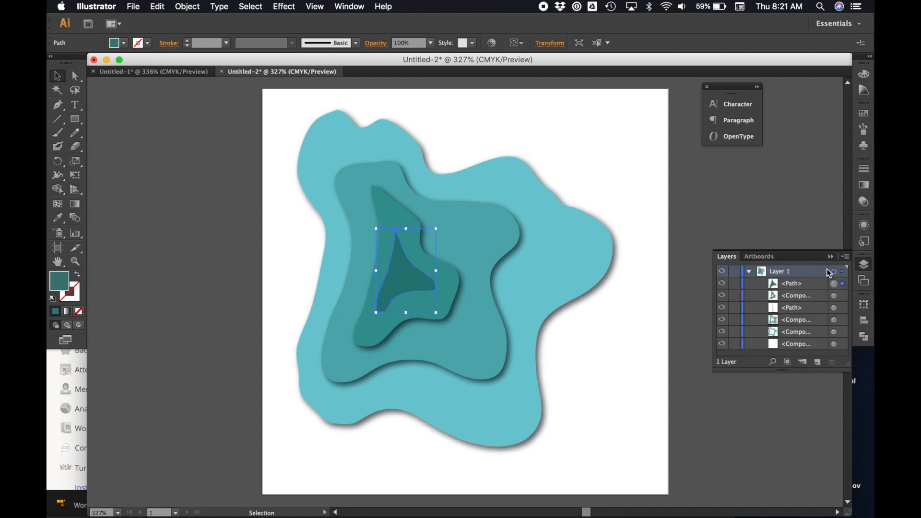
{"action": "left_click", "coordinate": [749, 272]}
{"action": "left_click", "coordinate": [750, 272]}
{"action": "left_click_drag", "start_coordinate": [785, 286], "coordinate": [787, 350]}
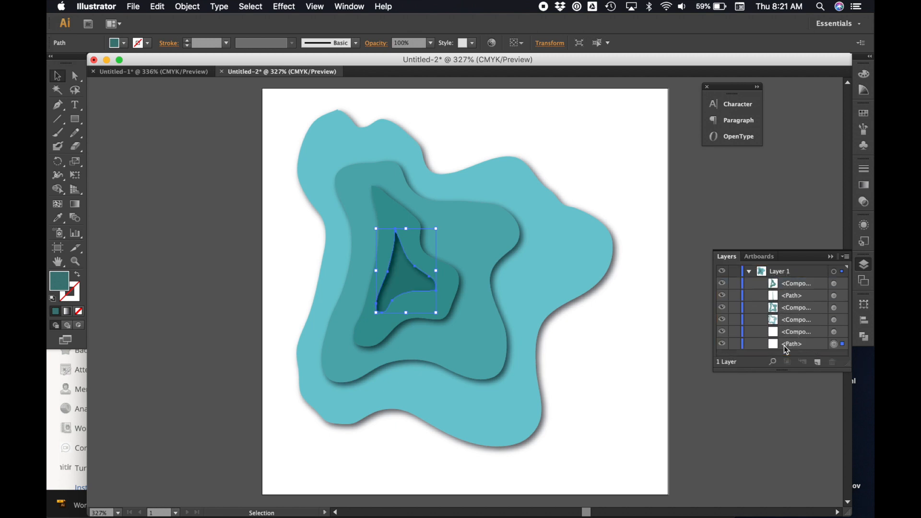
Restack the other pieces from top down as white background, light-teal ring, medium-teal ring, and darker teal ring directly above the innermost shape
{"action": "left_click", "coordinate": [790, 287]}
{"action": "left_click_drag", "start_coordinate": [791, 289], "coordinate": [788, 336]}
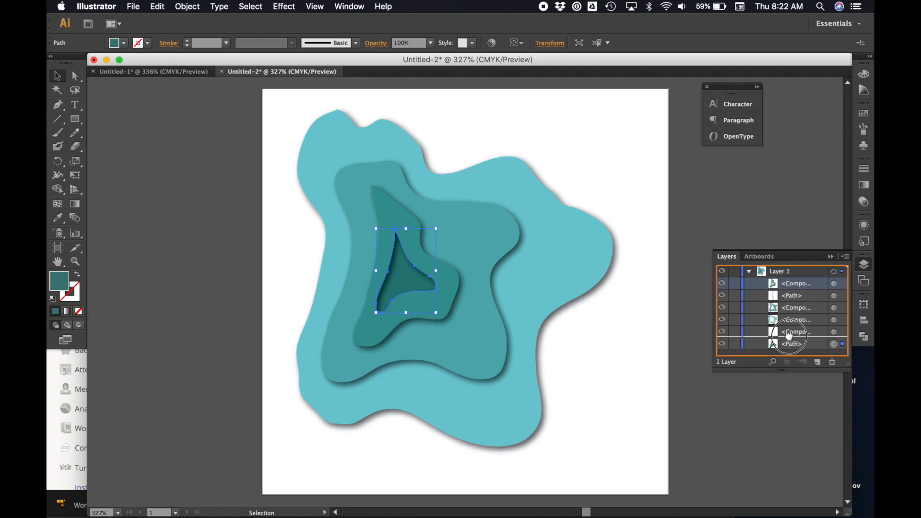
{"action": "left_click_drag", "start_coordinate": [789, 336], "coordinate": [789, 338]}
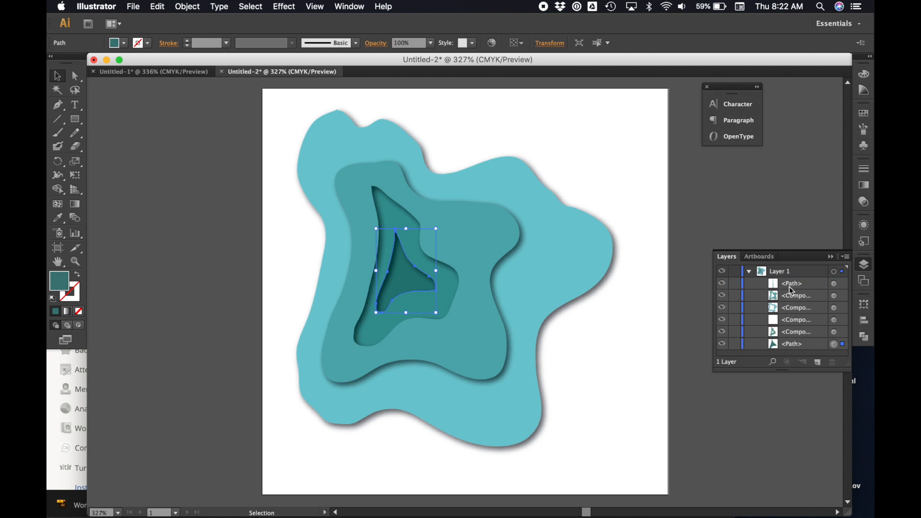
{"action": "left_click_drag", "start_coordinate": [792, 287], "coordinate": [794, 317]}
{"action": "mouse_move", "coordinate": [793, 284]}
{"action": "left_mouse_down"}
{"action": "mouse_move", "coordinate": [791, 321]}
{"action": "mouse_move", "coordinate": [789, 287]}
{"action": "mouse_move", "coordinate": [790, 305]}
{"action": "mouse_move", "coordinate": [785, 294]}
{"action": "left_mouse_up"}
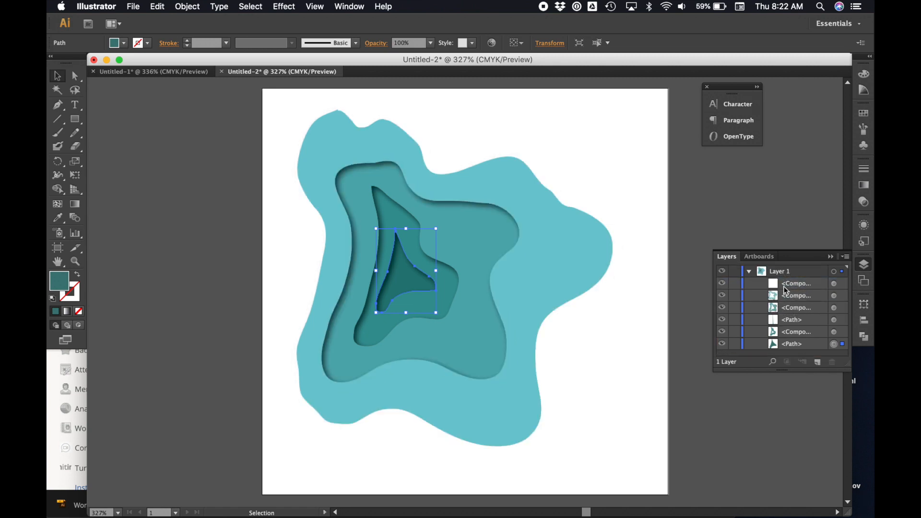
Inspect the restacked cut-out with the white background piece selected and deselected
{"action": "left_click", "coordinate": [631, 336]}
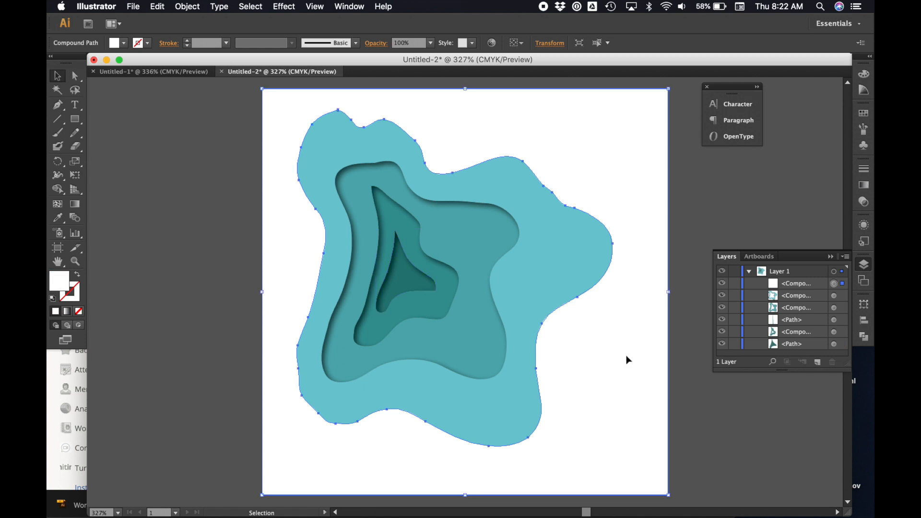
{"action": "left_click", "coordinate": [695, 405]}
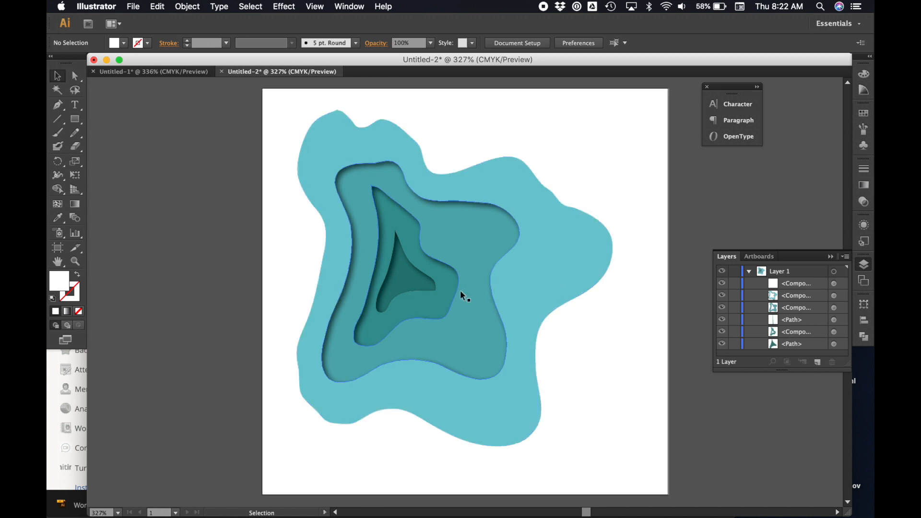
{"action": "left_click", "coordinate": [603, 393]}
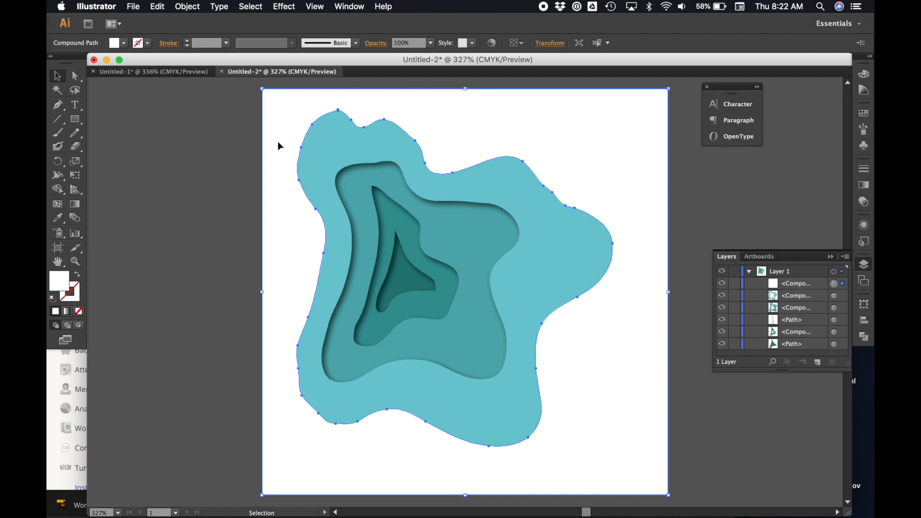
Switch to Chrome's "paper cut out mountains" image results, open the Handmade Paper Cut Out – Green Mountains II example and its page, and return to the results
{"action": "key", "text": "ctrl+Up"}
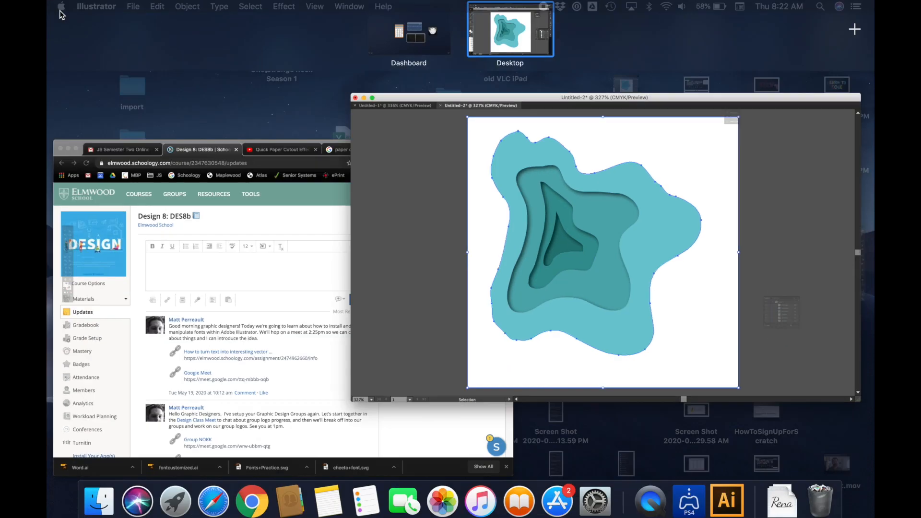
{"action": "left_click", "coordinate": [257, 288]}
{"action": "left_click", "coordinate": [494, 29]}
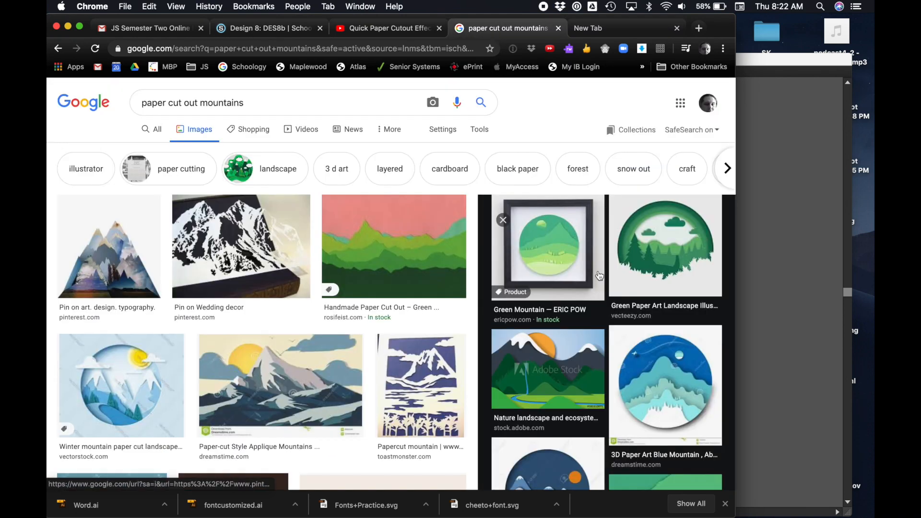
{"action": "left_click", "coordinate": [412, 237]}
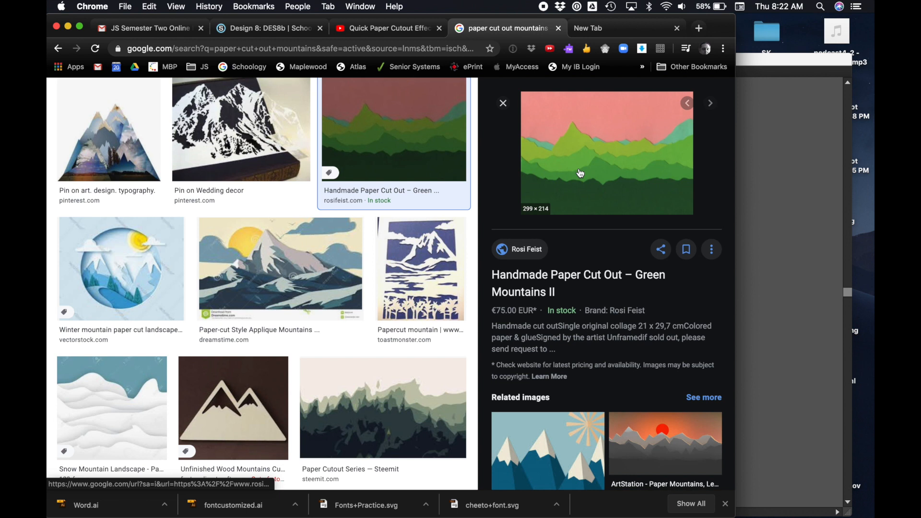
{"action": "left_click", "coordinate": [538, 173]}
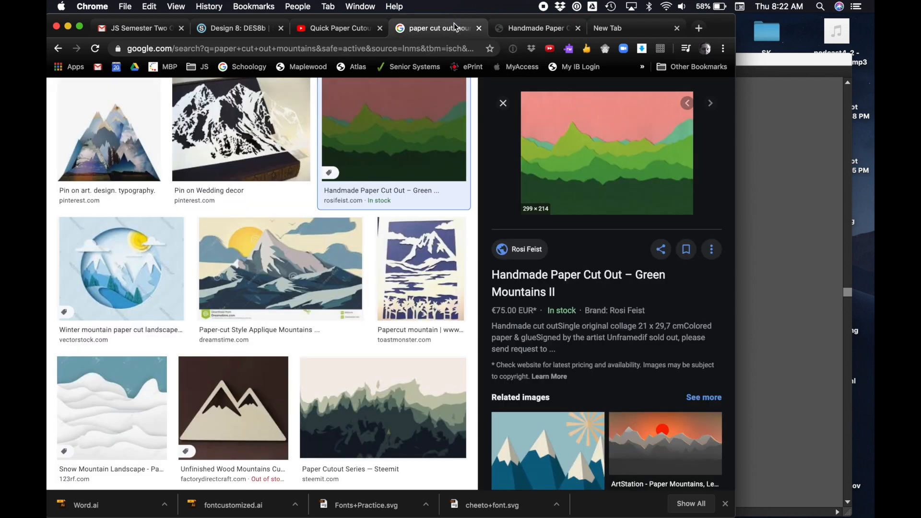
{"action": "left_click", "coordinate": [446, 28]}
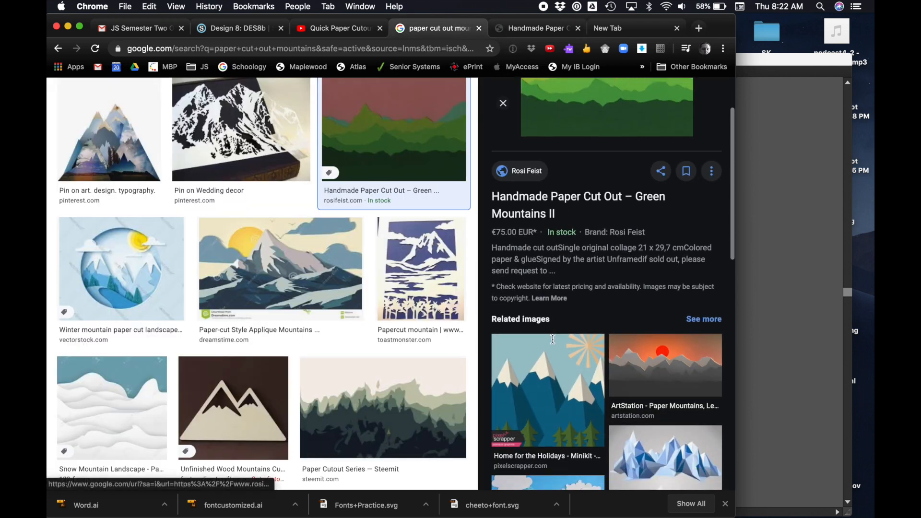
Browse more paper cut-out mountain image results and the related images for layered landscape ideas
{"action": "scroll", "coordinate": [352, 248], "scroll_direction": "up", "scroll_amount": 3}
{"action": "scroll", "coordinate": [353, 248], "scroll_direction": "down", "scroll_amount": 10}
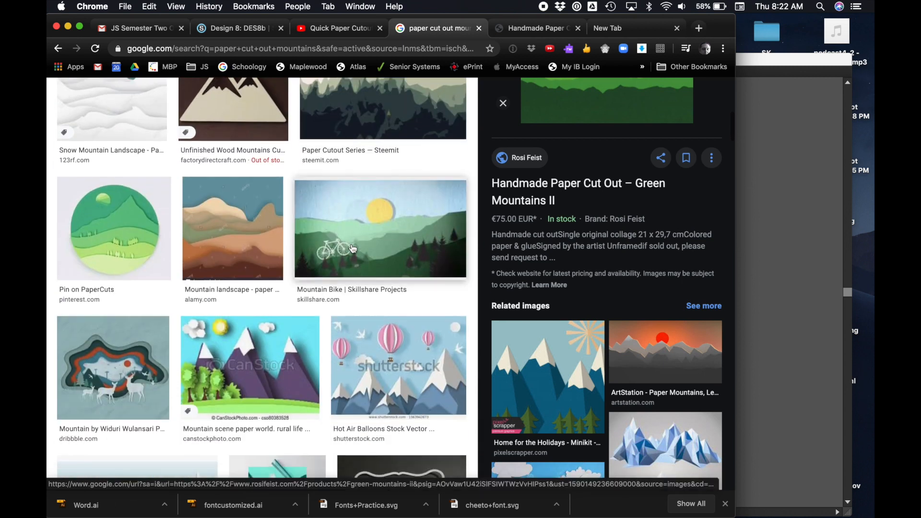
{"action": "scroll", "coordinate": [353, 248], "scroll_direction": "down", "scroll_amount": 5}
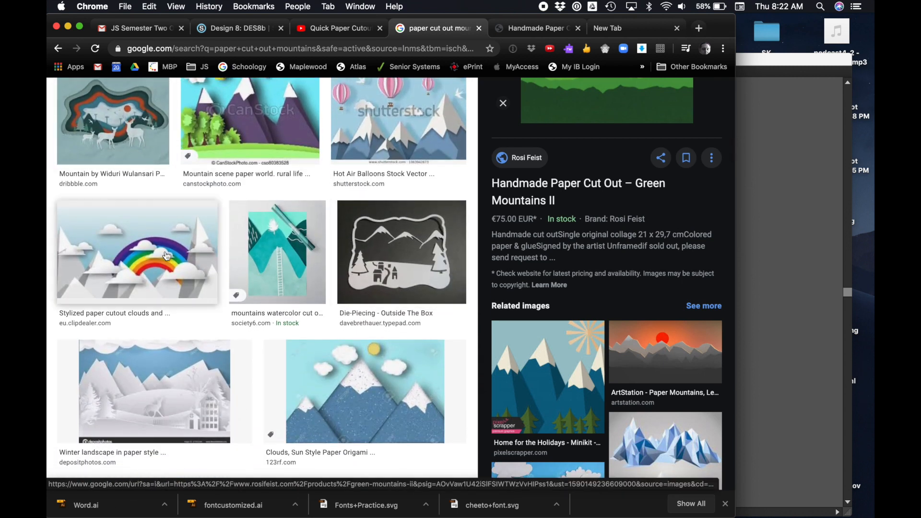
{"action": "scroll", "coordinate": [384, 381], "scroll_direction": "down", "scroll_amount": 2}
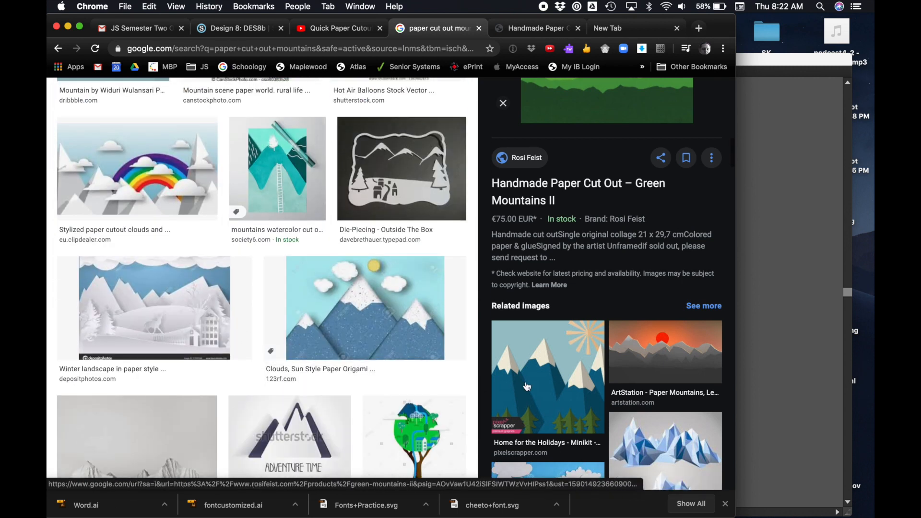
{"action": "scroll", "coordinate": [526, 387], "scroll_direction": "down", "scroll_amount": 7}
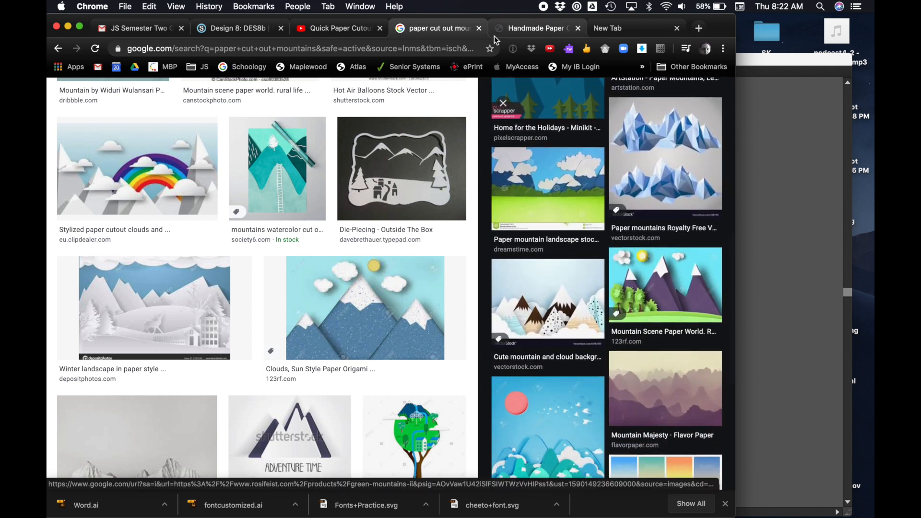